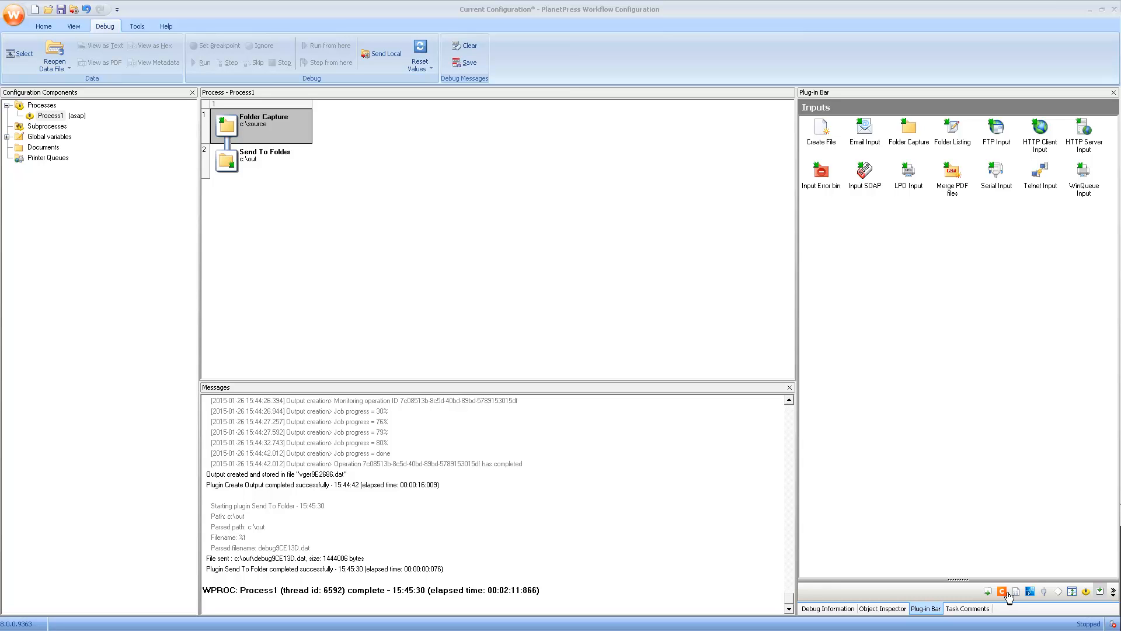
Step: Review the OL Connect plug-ins Execute Data Mapping, Create Print Content and Create Job
left_click(1008, 591)
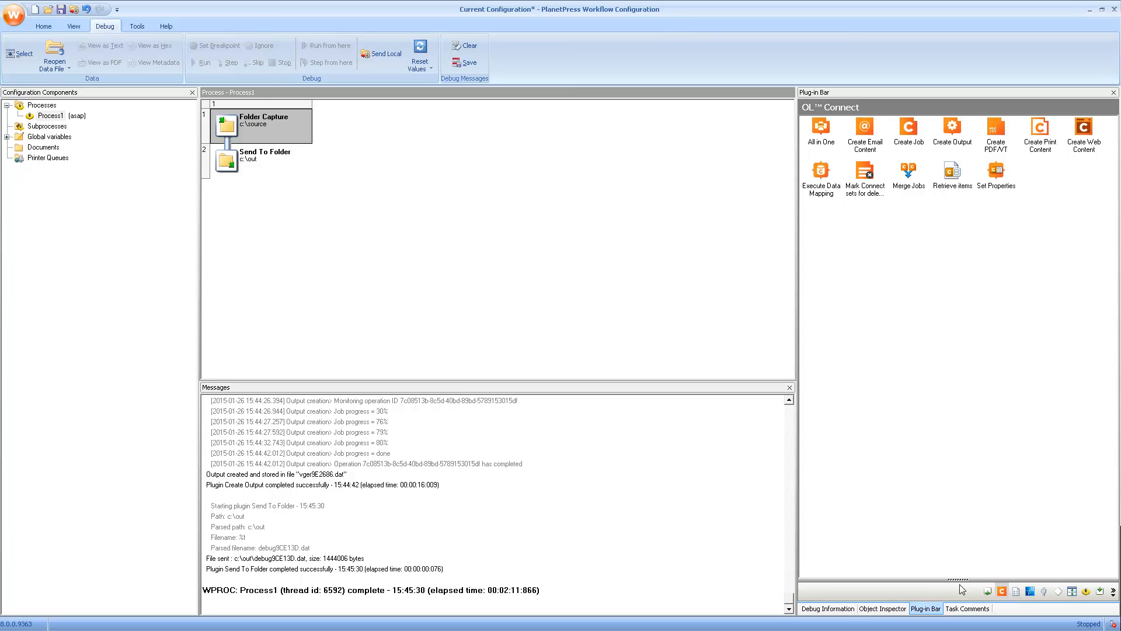
left_click(819, 191)
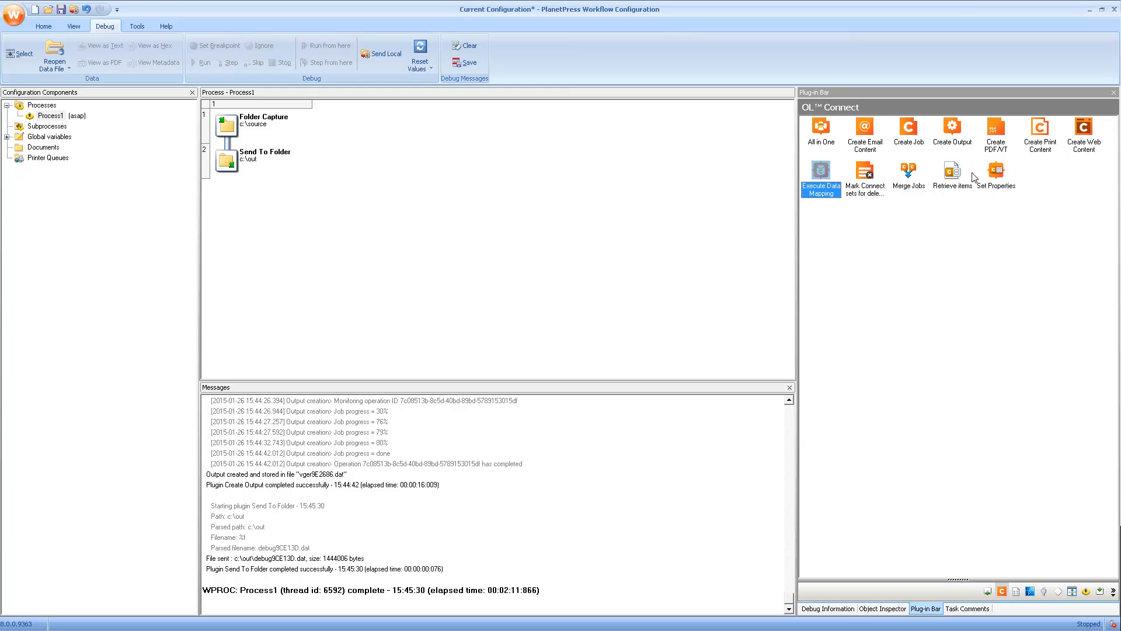
left_click(1037, 133)
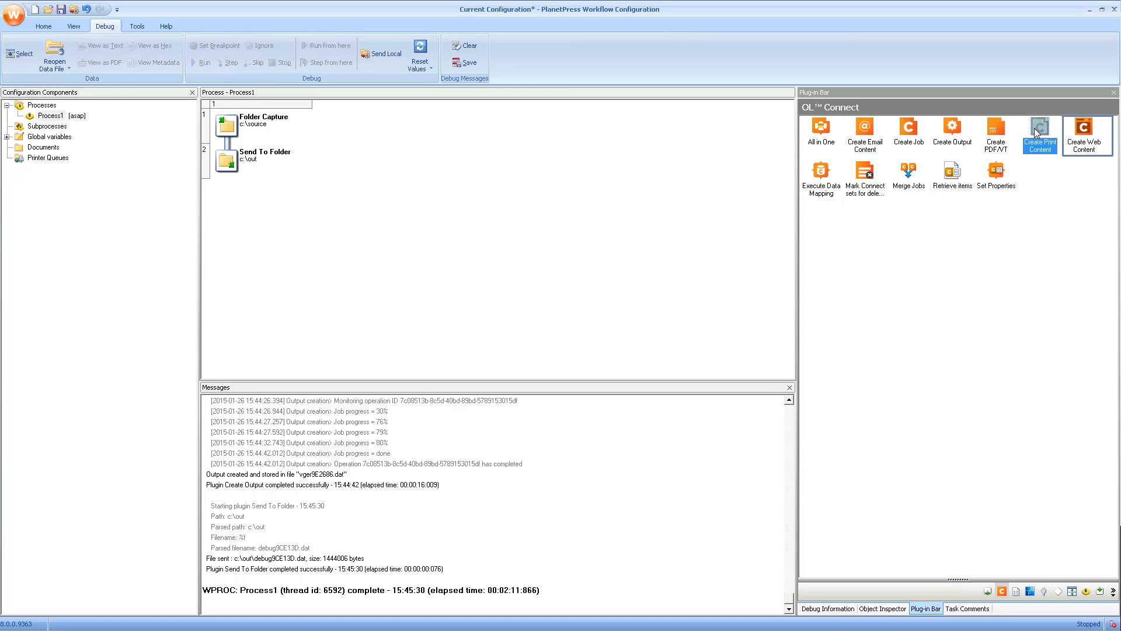
left_click(908, 132)
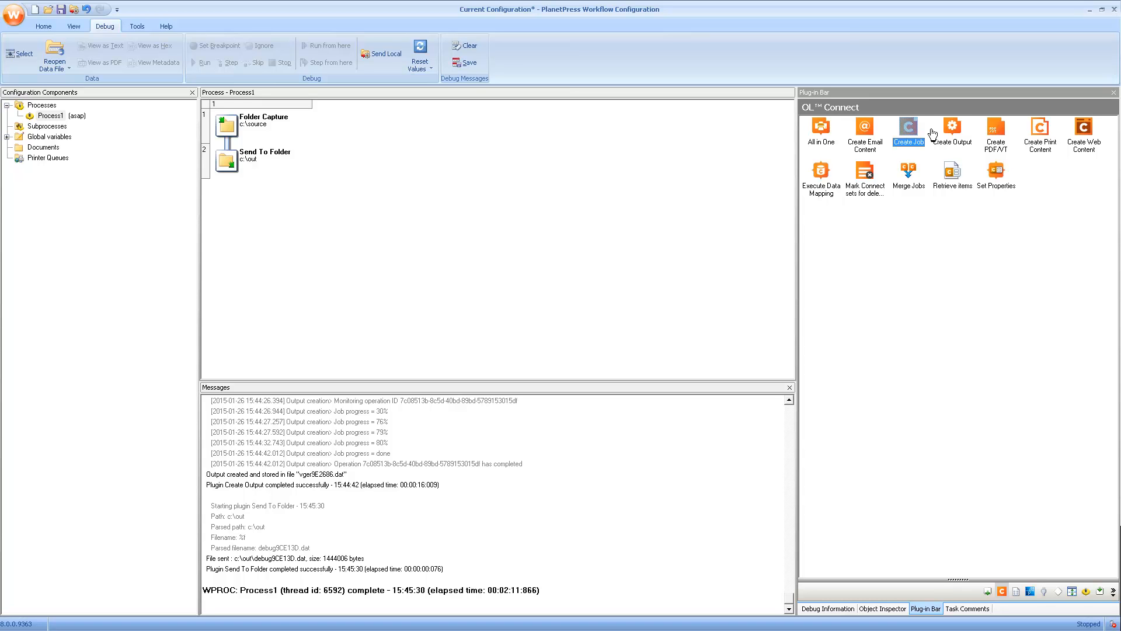
left_click(1099, 592)
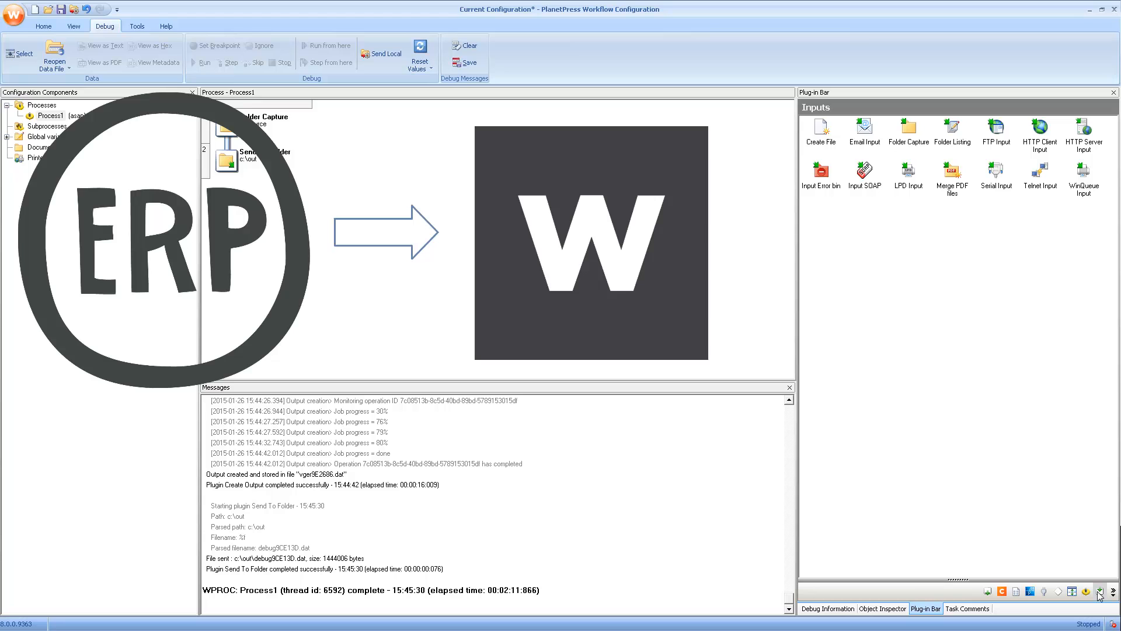
Step: Swap Folder Capture for a WinQueue Input on the PlanetPress Printer queue, RAW spooling, no PDF metadata
left_click_drag(1085, 175, 238, 117)
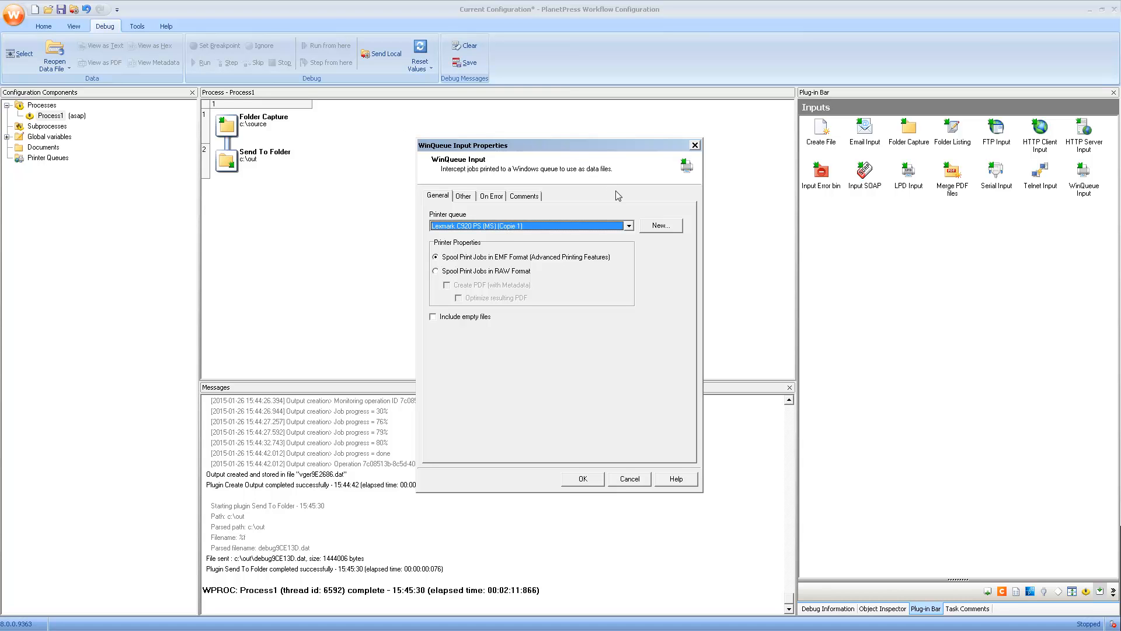
left_click(629, 226)
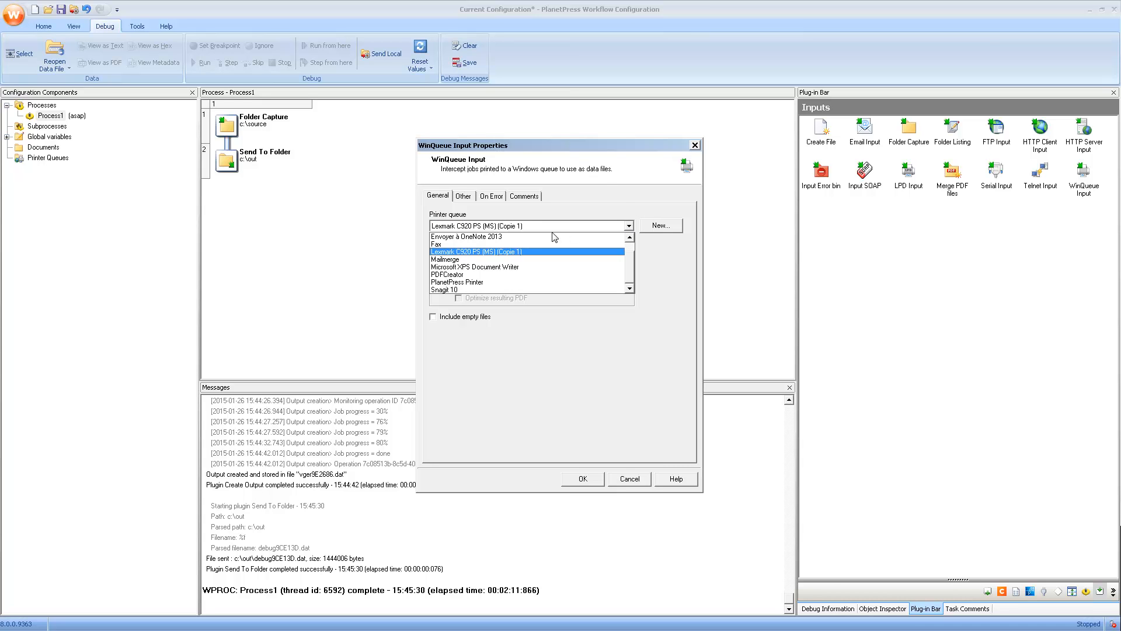
left_click(476, 281)
left_click(449, 287)
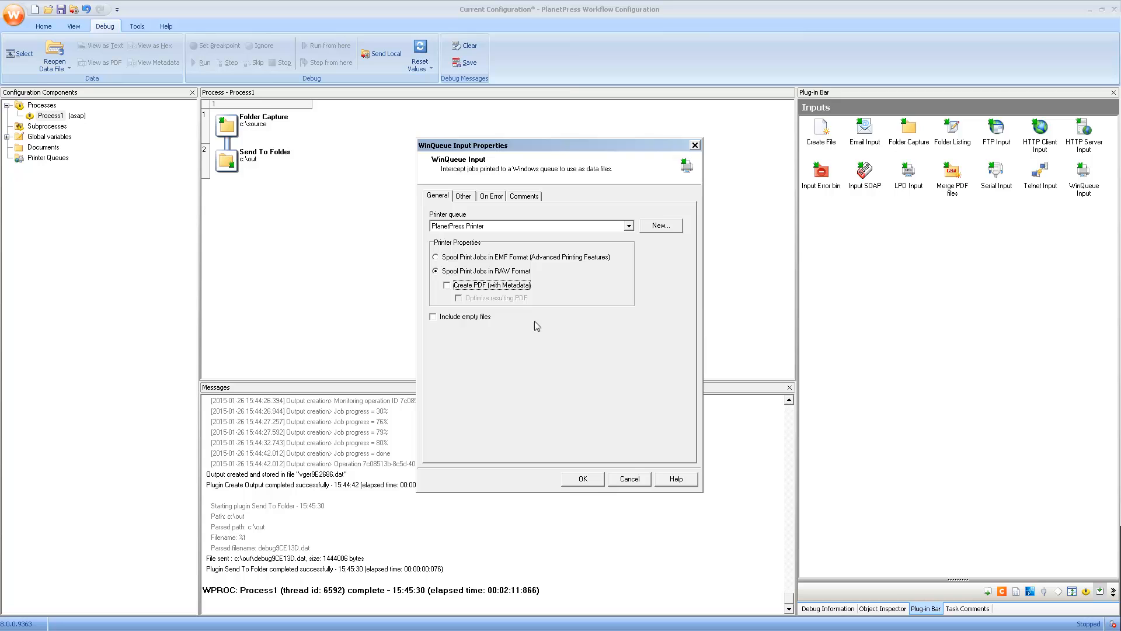
left_click(581, 479)
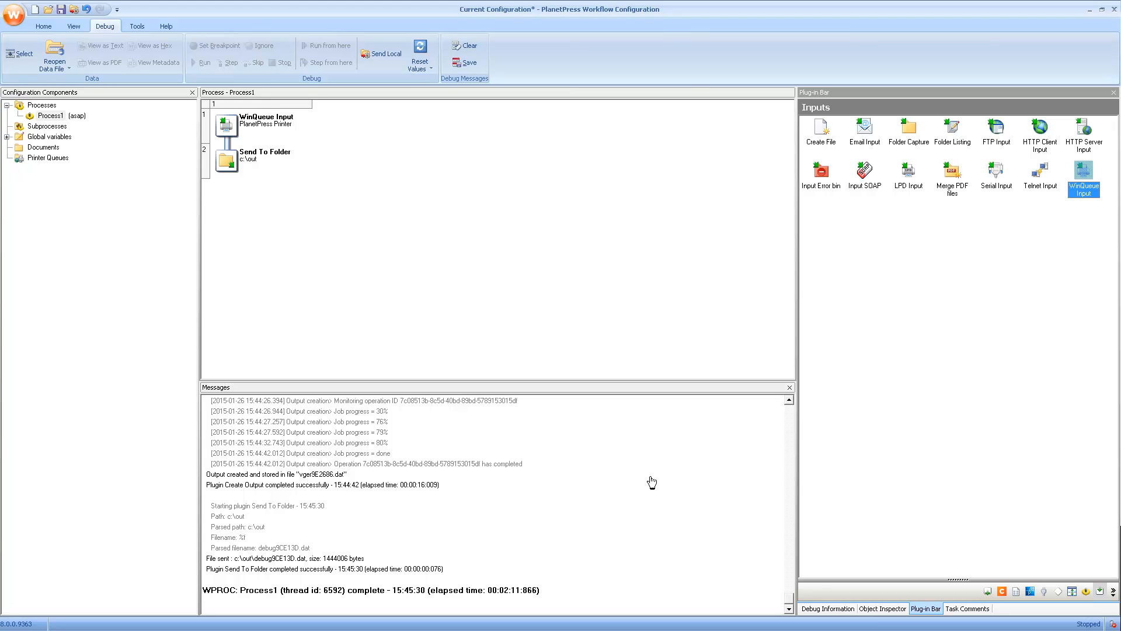
left_click(1002, 593)
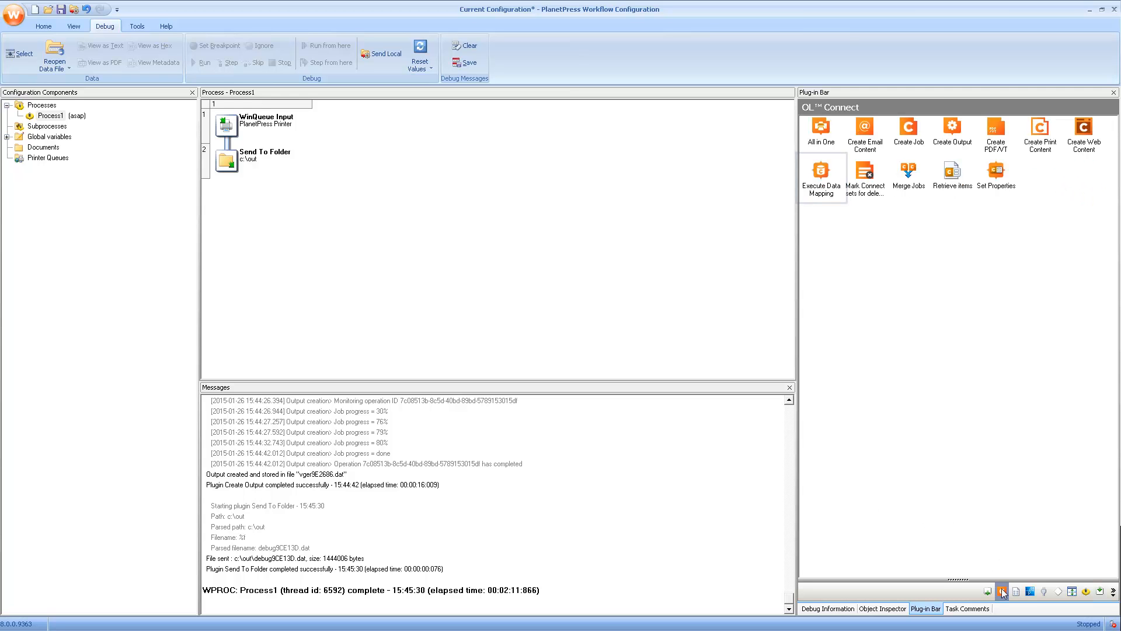
Step: Insert an Execute Data Mapping task after WinQueue Input, using txt-datamapper-take-a-tour.OL-datamapper
left_click_drag(821, 172, 224, 148)
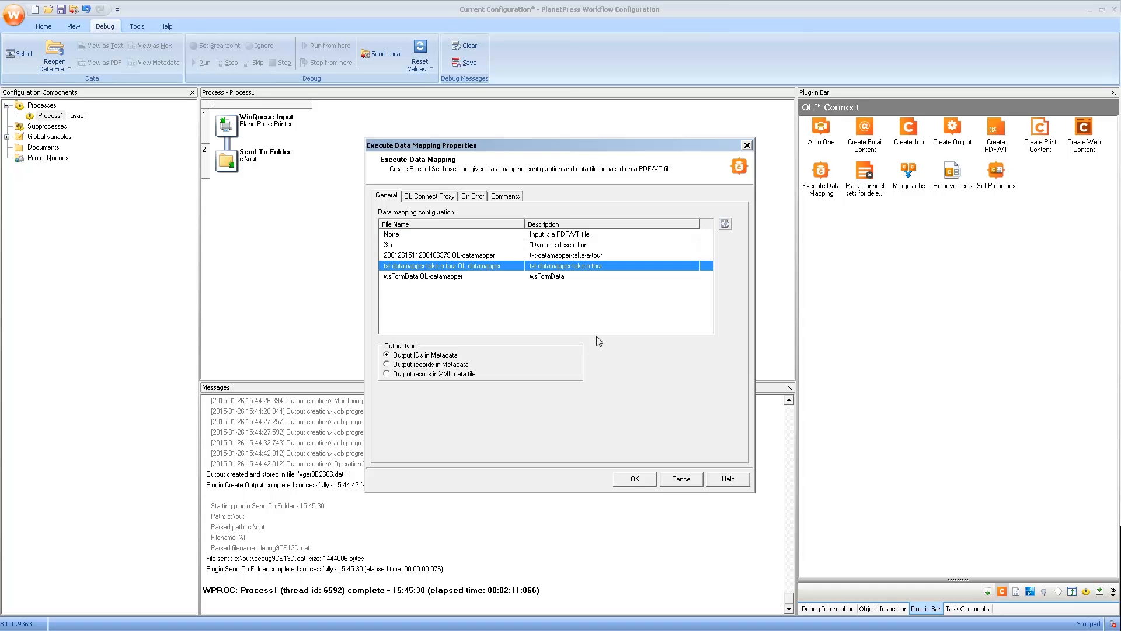
left_click(635, 481)
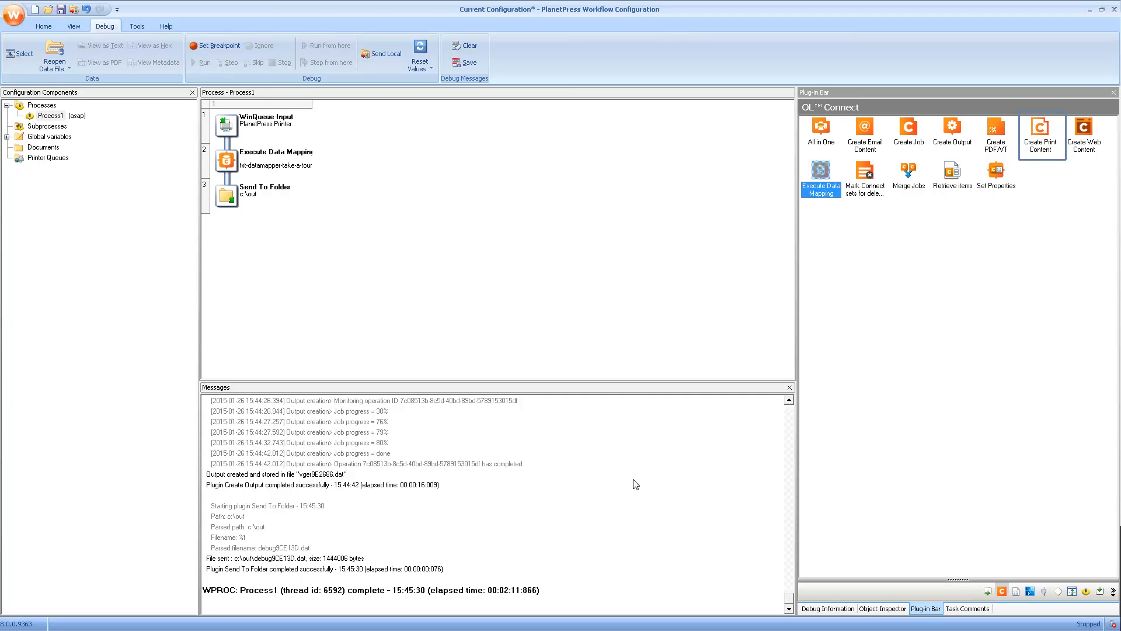
Step: Insert a Create Print Content task below Execute Data Mapping using take-a-tour-complete.OL-template
left_click_drag(1040, 129, 221, 180)
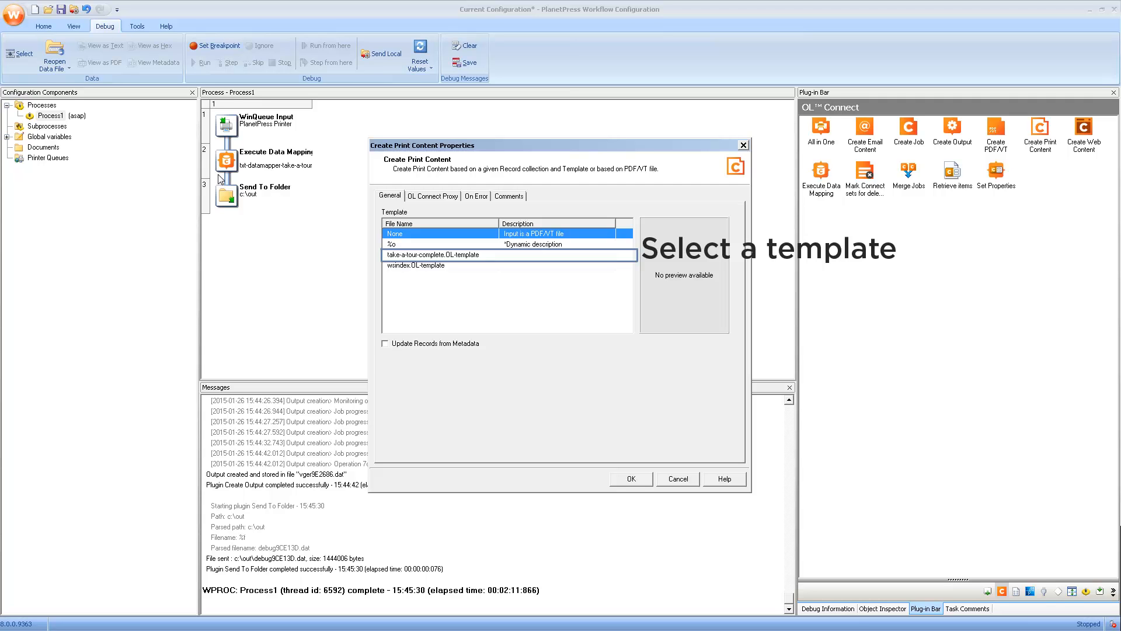
left_click(425, 256)
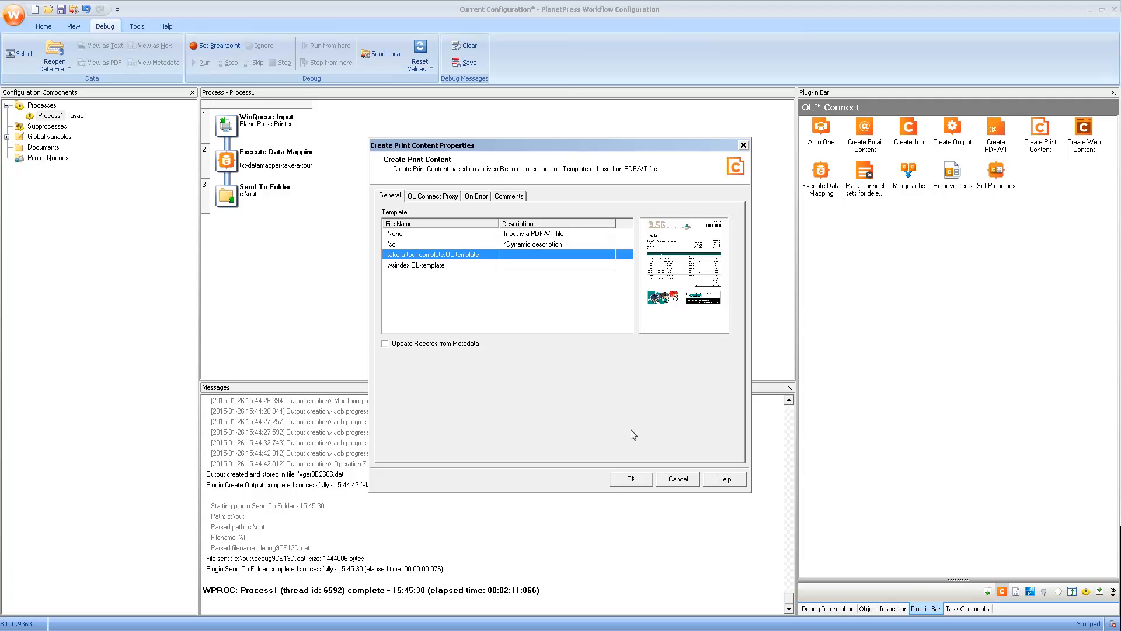
left_click(631, 478)
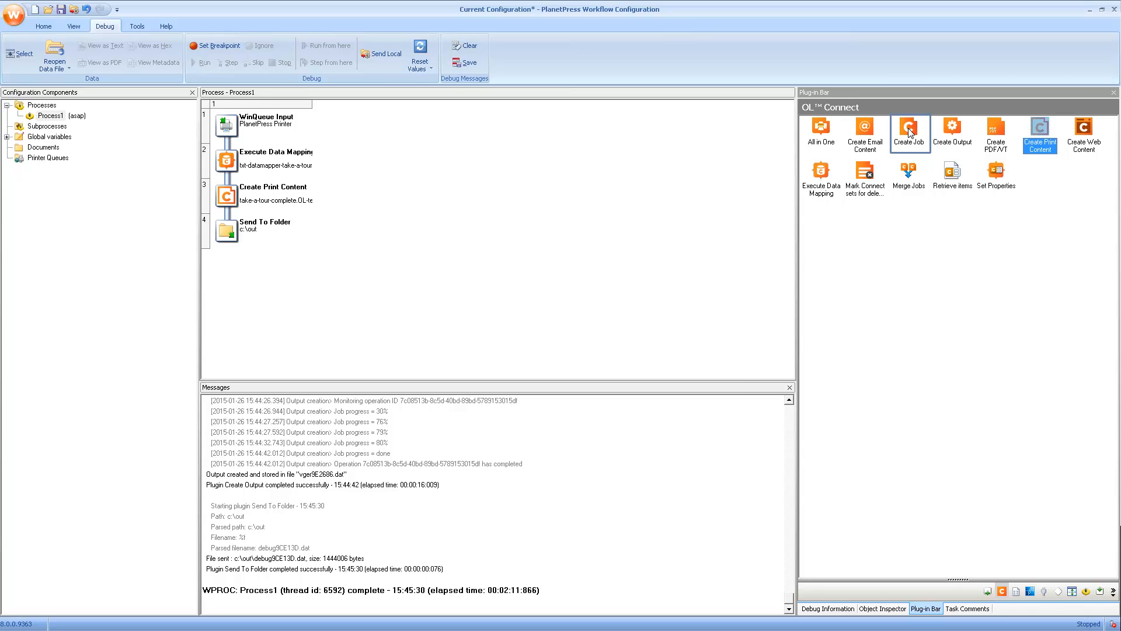
Step: Insert a Create Job task after Create Print Content using Default Job Settings.OL-jobpreset
left_click_drag(910, 132, 228, 215)
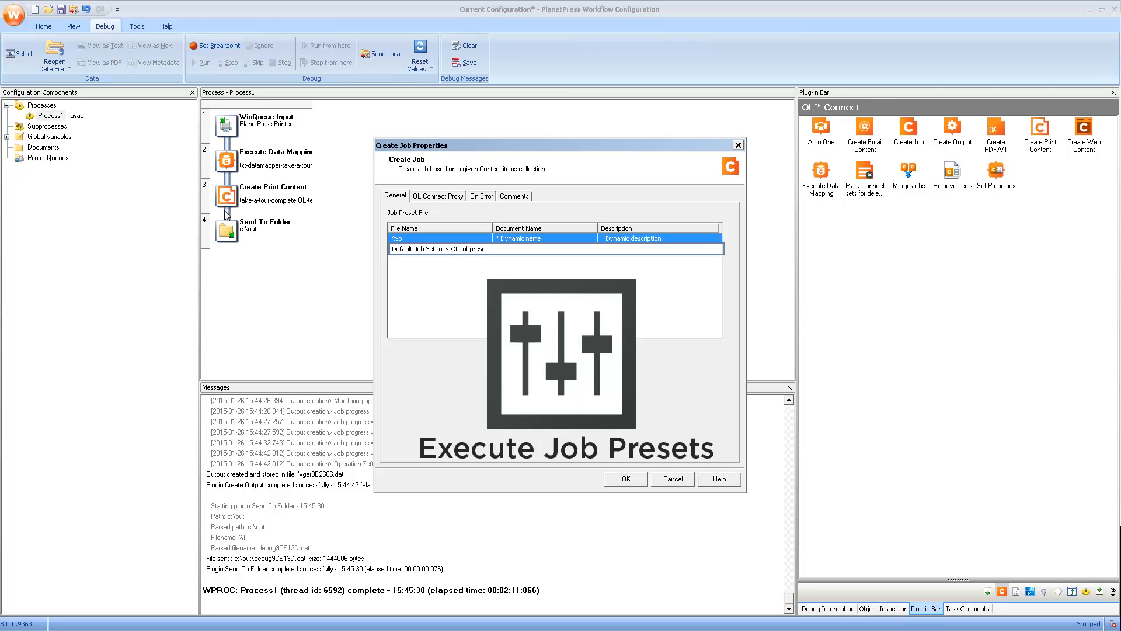
left_click(471, 250)
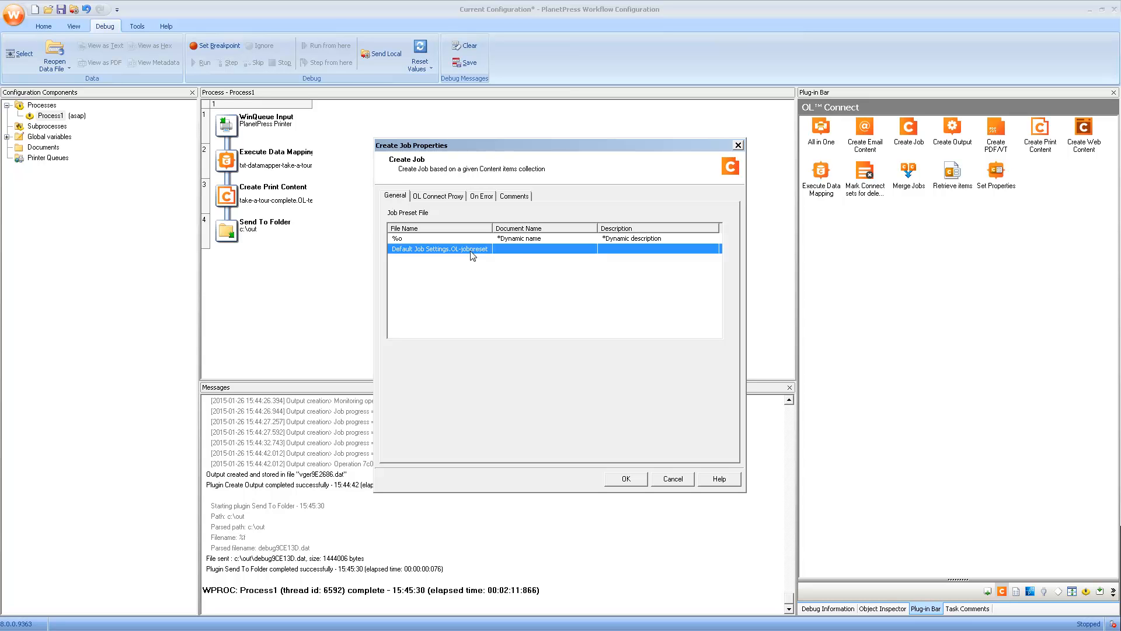
left_click(619, 483)
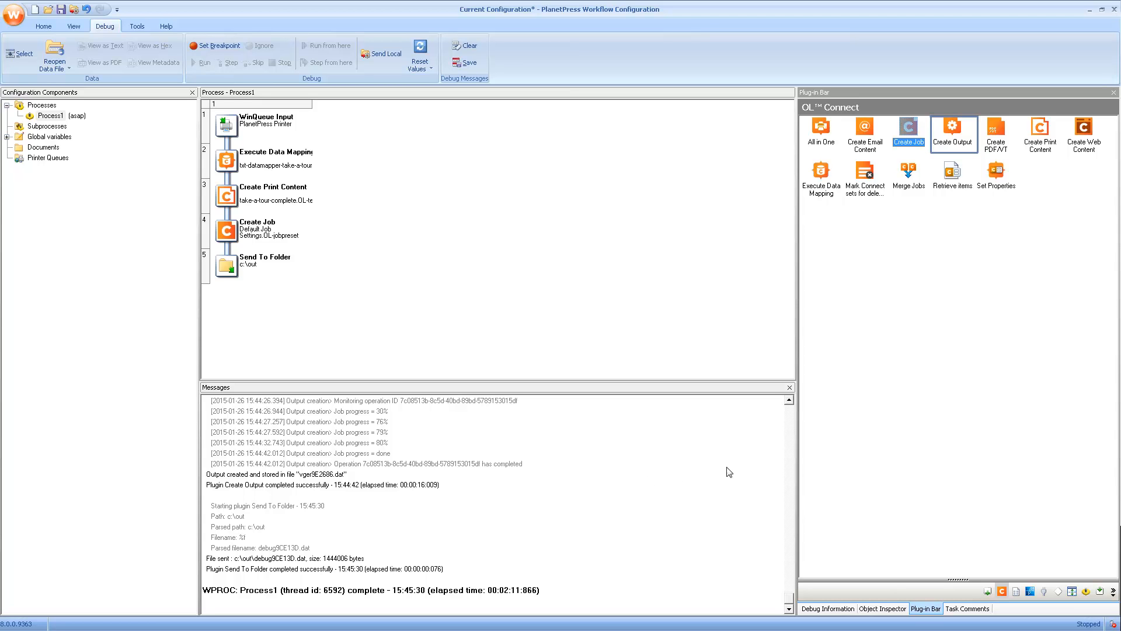
Step: Insert a Create Output task using PDF File.OL-outputpreset, with output managed Through PlanetPress Workflow
left_click_drag(958, 131, 227, 261)
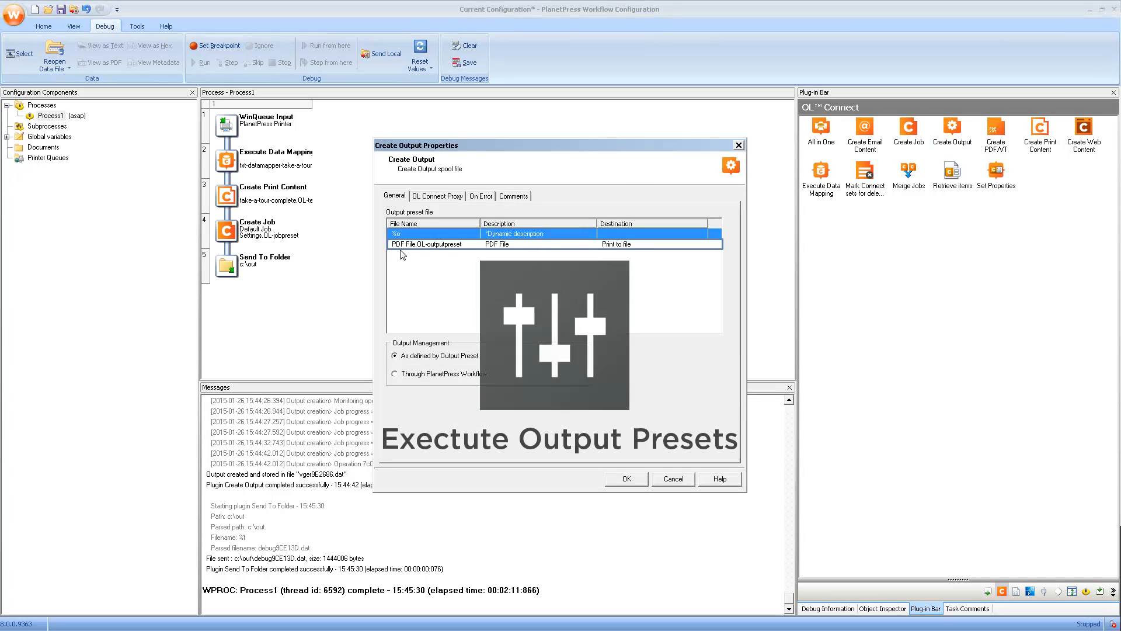
left_click(432, 247)
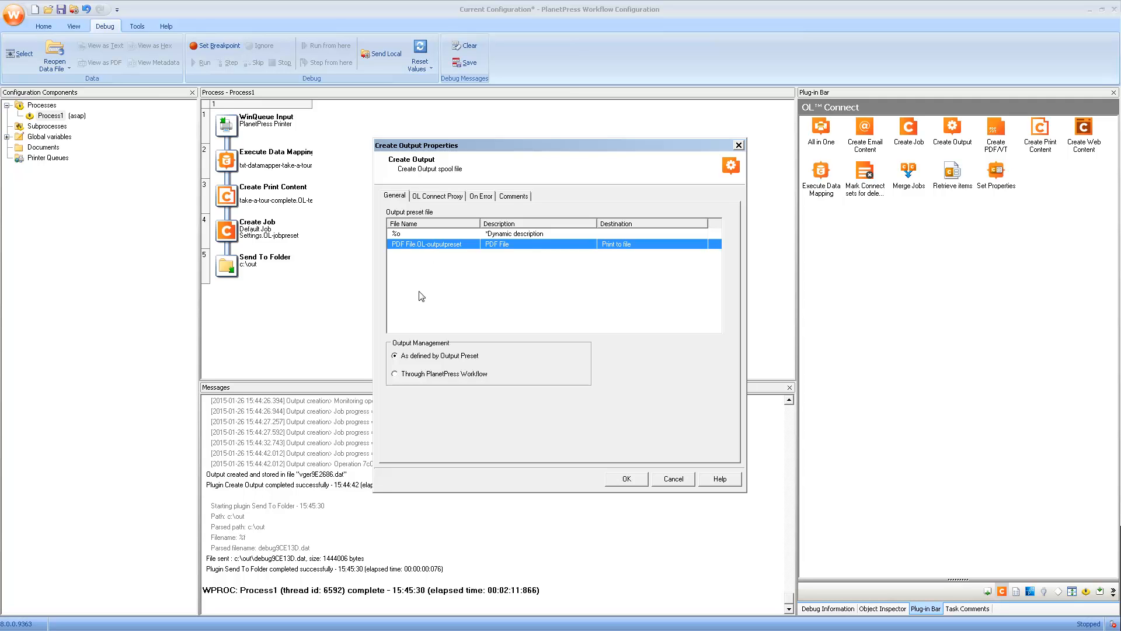
left_click(418, 374)
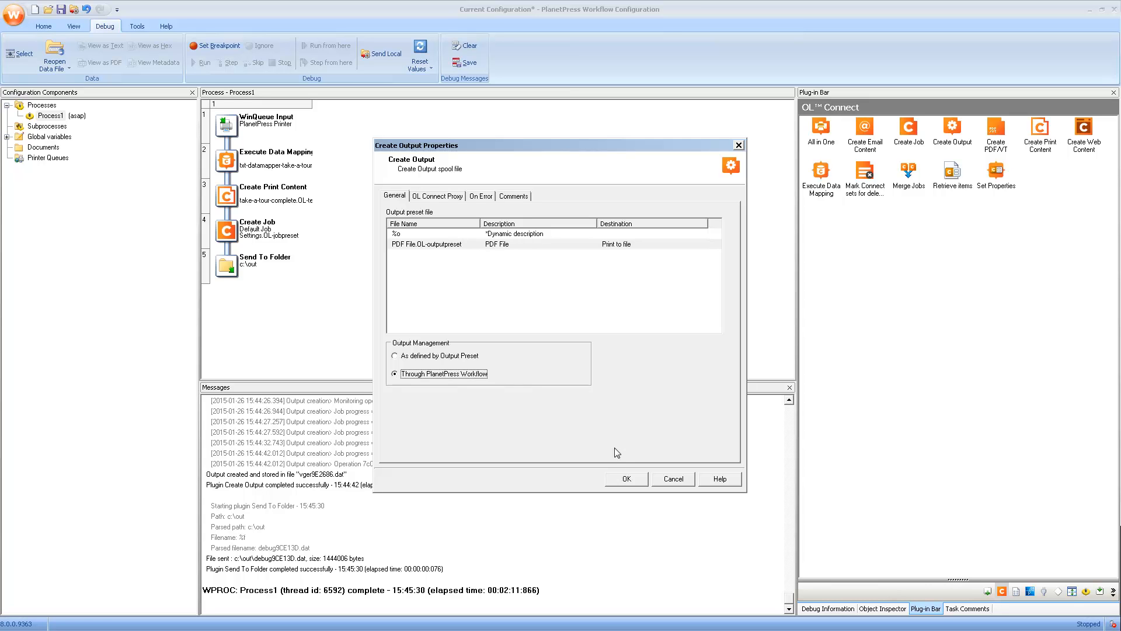
left_click(623, 479)
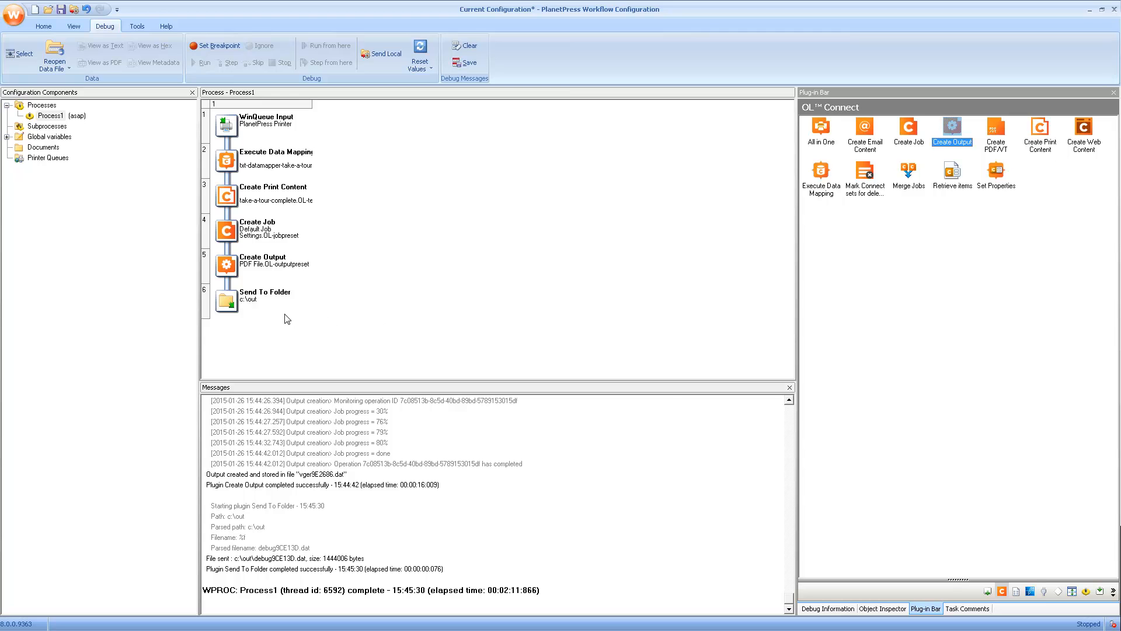
Step: Append .pdf to the Send To Folder file name so it reads %f.pdf
double_click(266, 305)
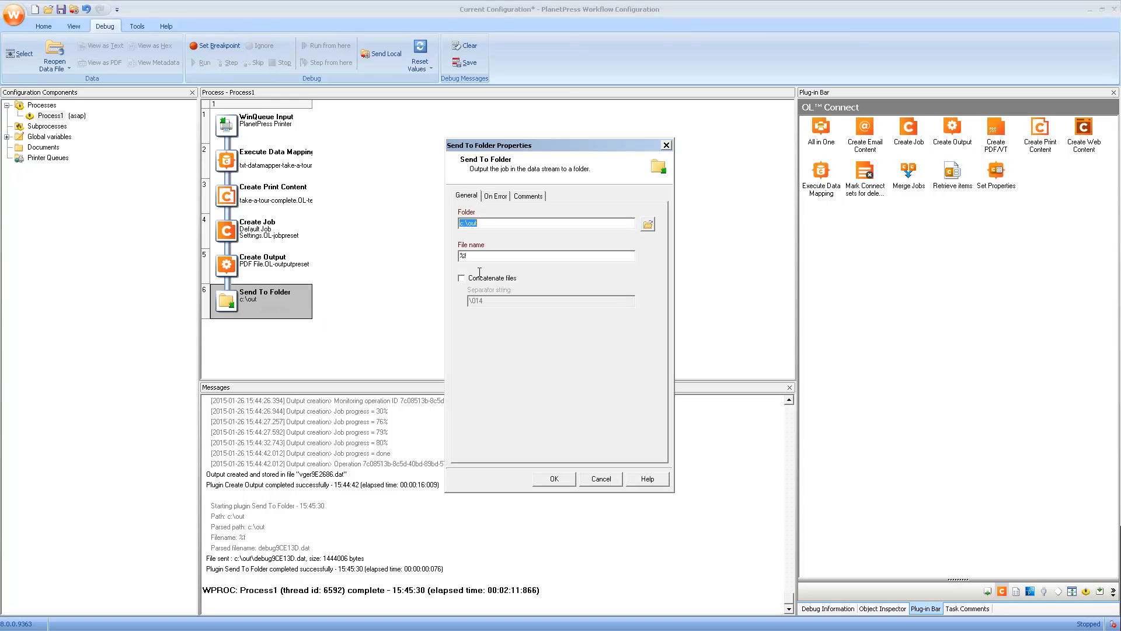
left_click(493, 257)
type(".pdf")
left_click(555, 484)
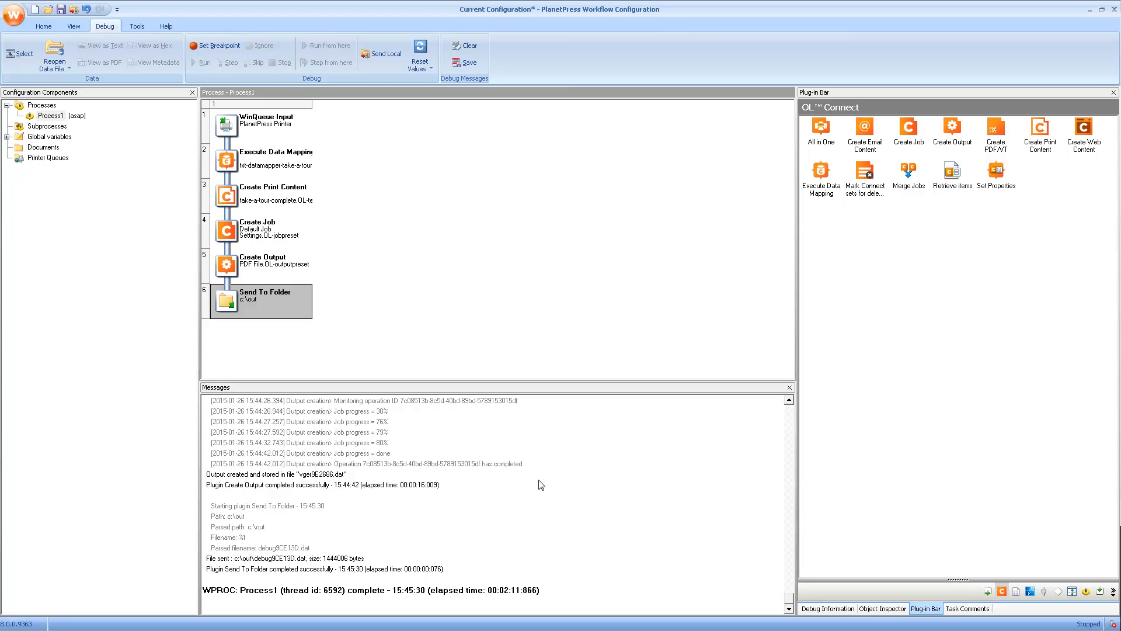
Step: Enter the OL Connect server administrator username and password on Execute Data Mapping's OL Connect Proxy tab
double_click(261, 161)
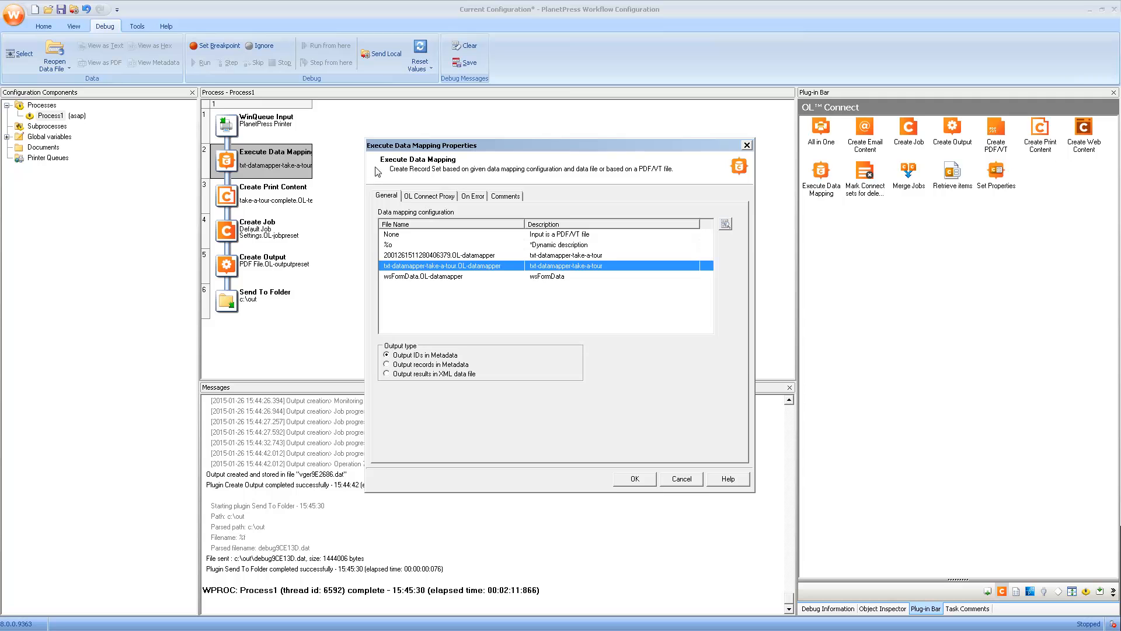
left_click(413, 196)
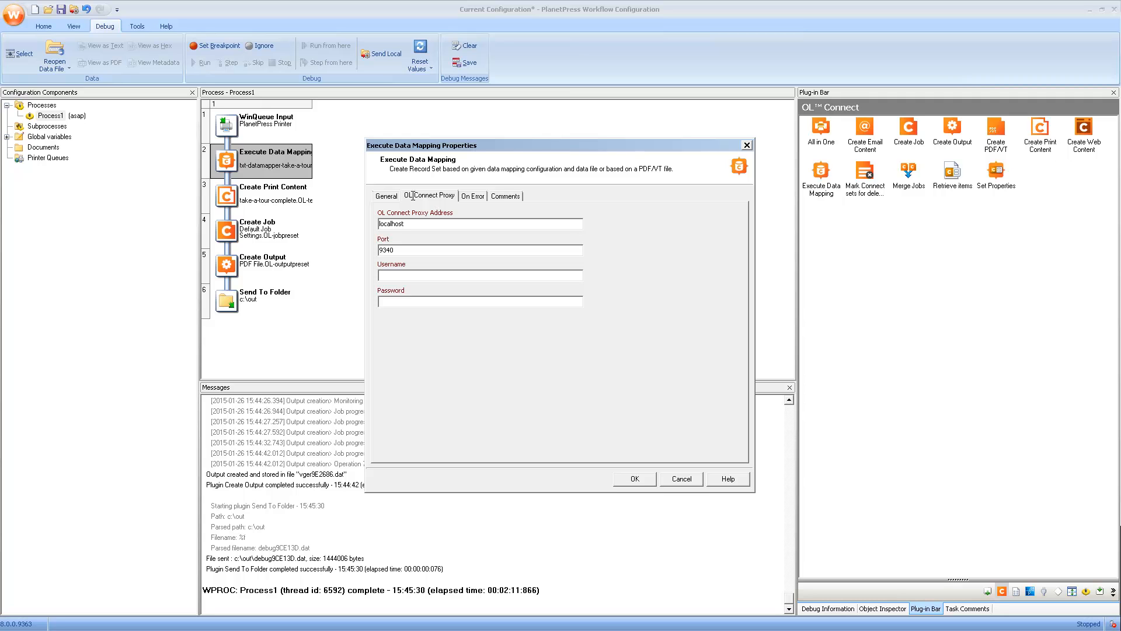
left_click(390, 276)
type("ol-admin")
key("Tab")
type("*****")
left_click(639, 480)
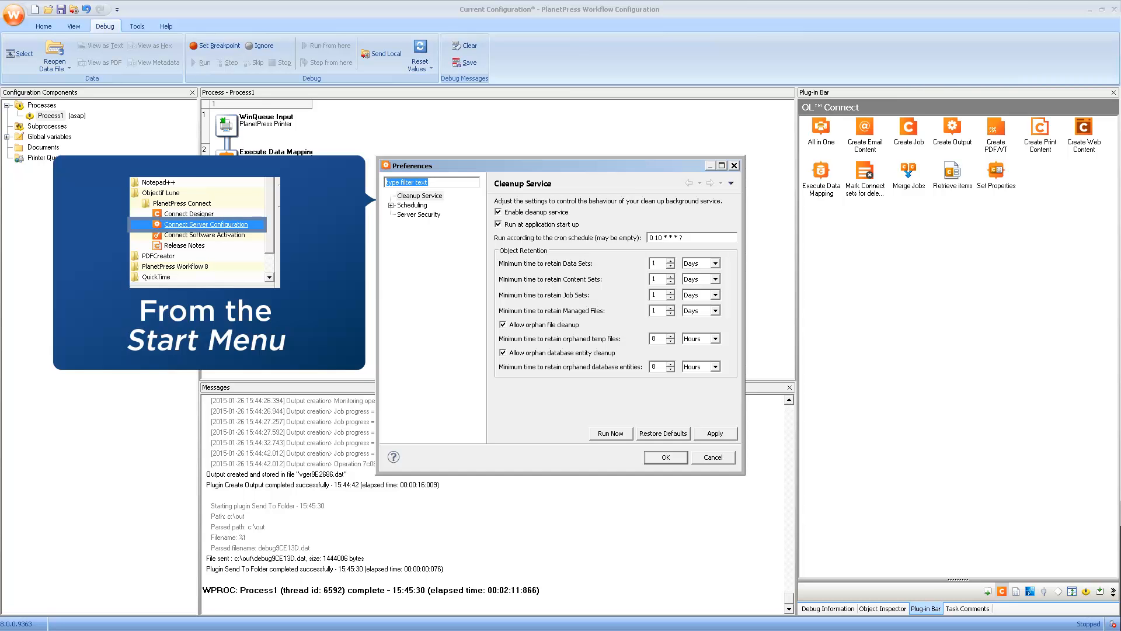
left_click(414, 215)
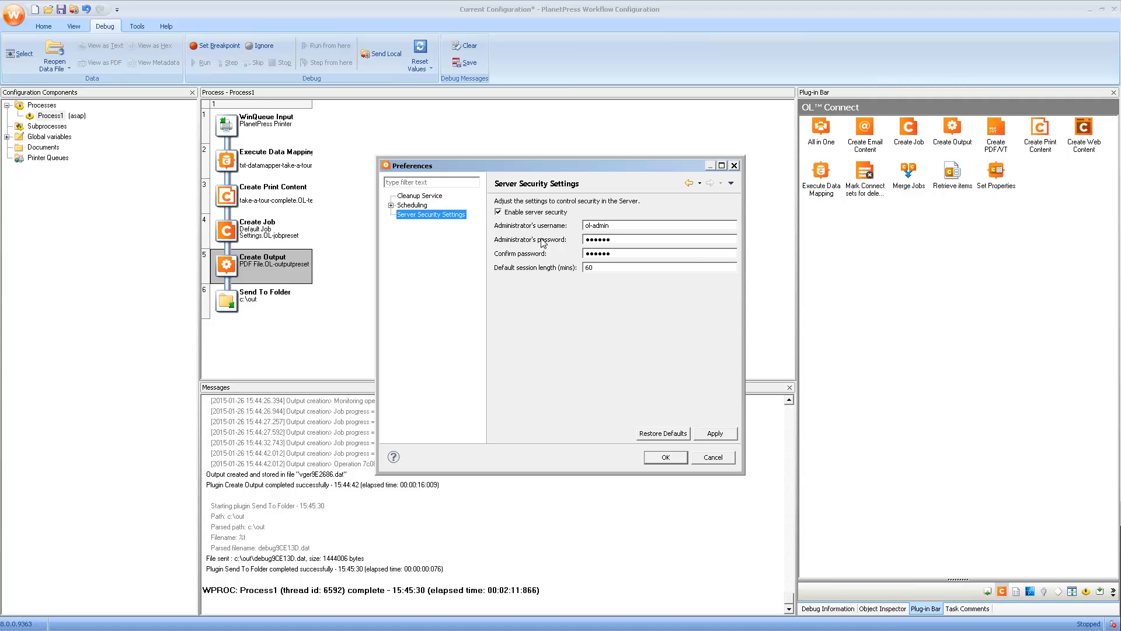
left_click(657, 458)
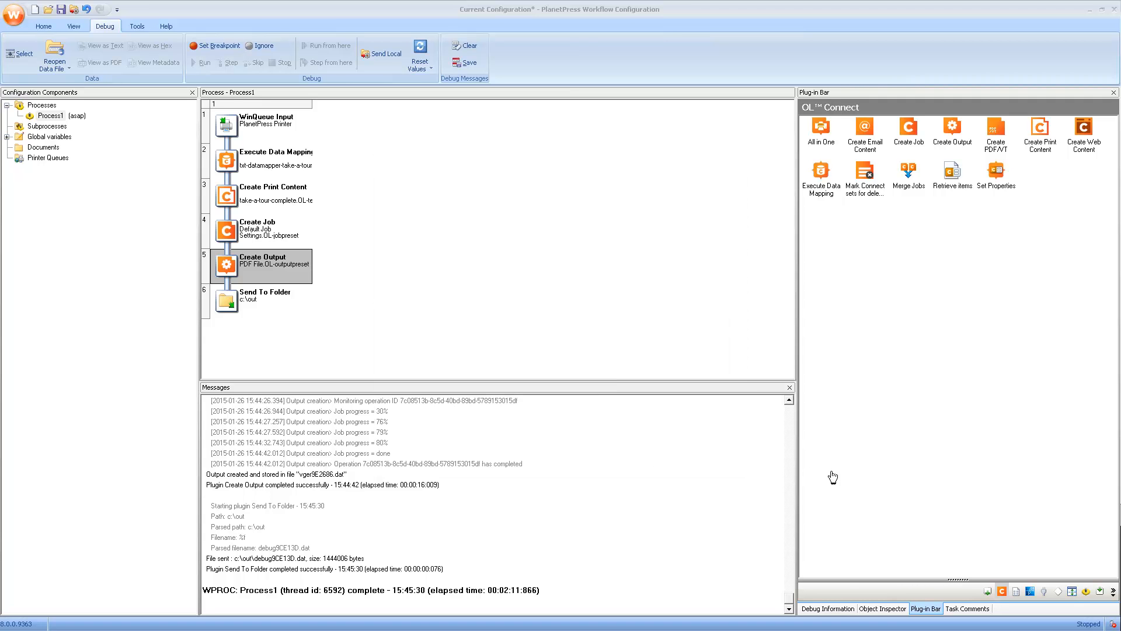
Step: Add a Print using a Windows Driver task from the Outputs plug-ins as Process1's last step
left_click(988, 592)
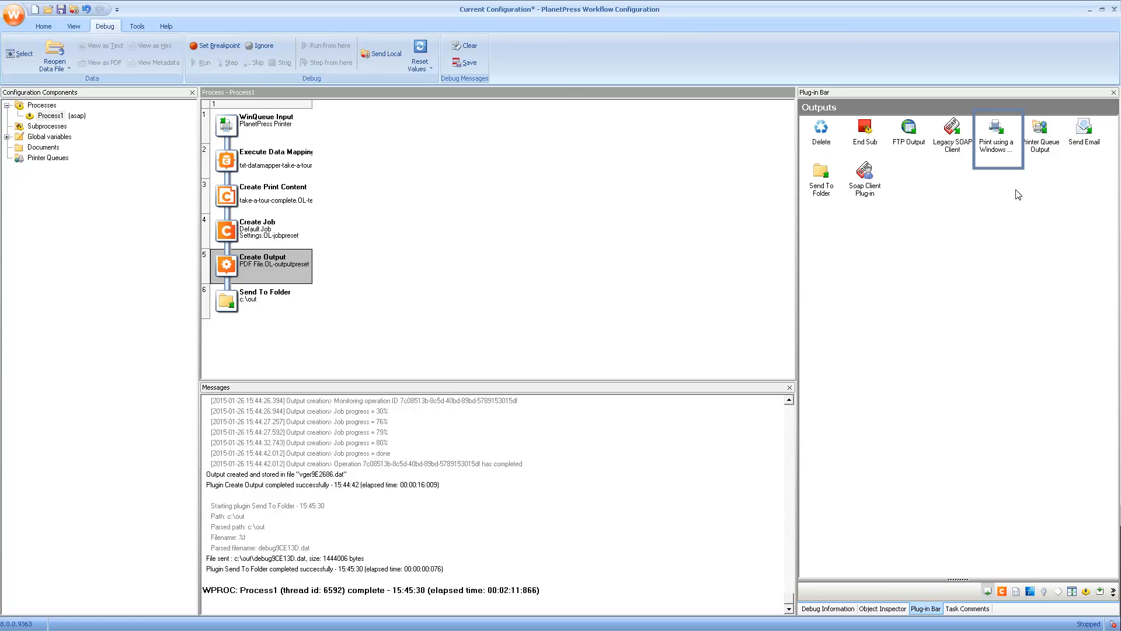
left_click(997, 133)
left_click_drag(914, 175, 230, 298)
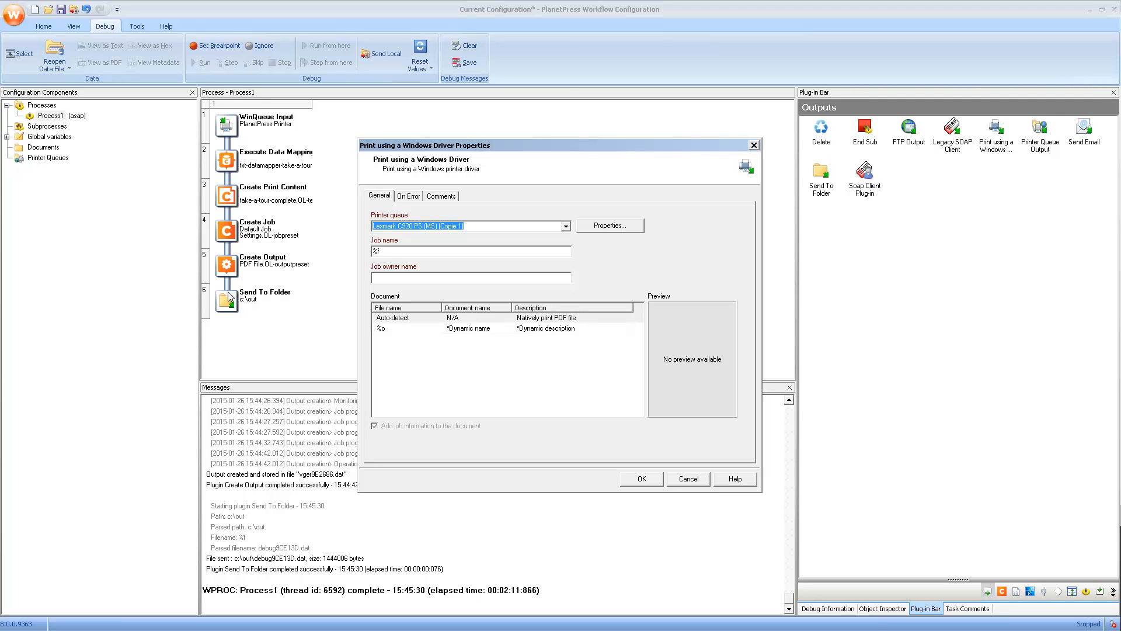
Step: Print to the Lexmark C920 PS (MS) (Copie 1) queue and enter the job owner's name
left_click(566, 227)
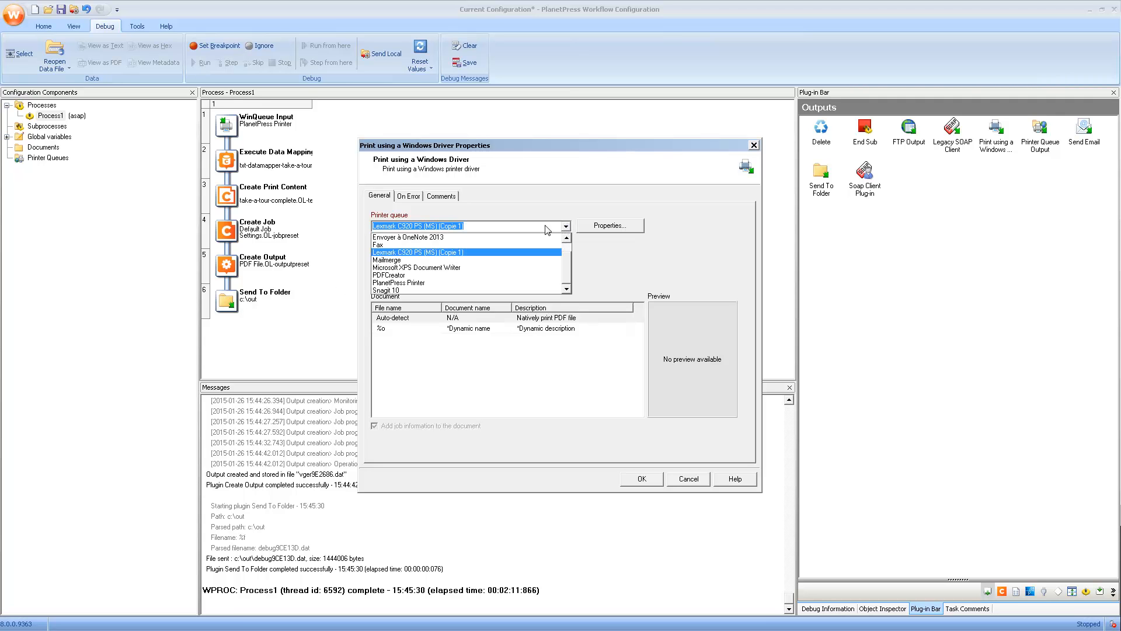
left_click(422, 252)
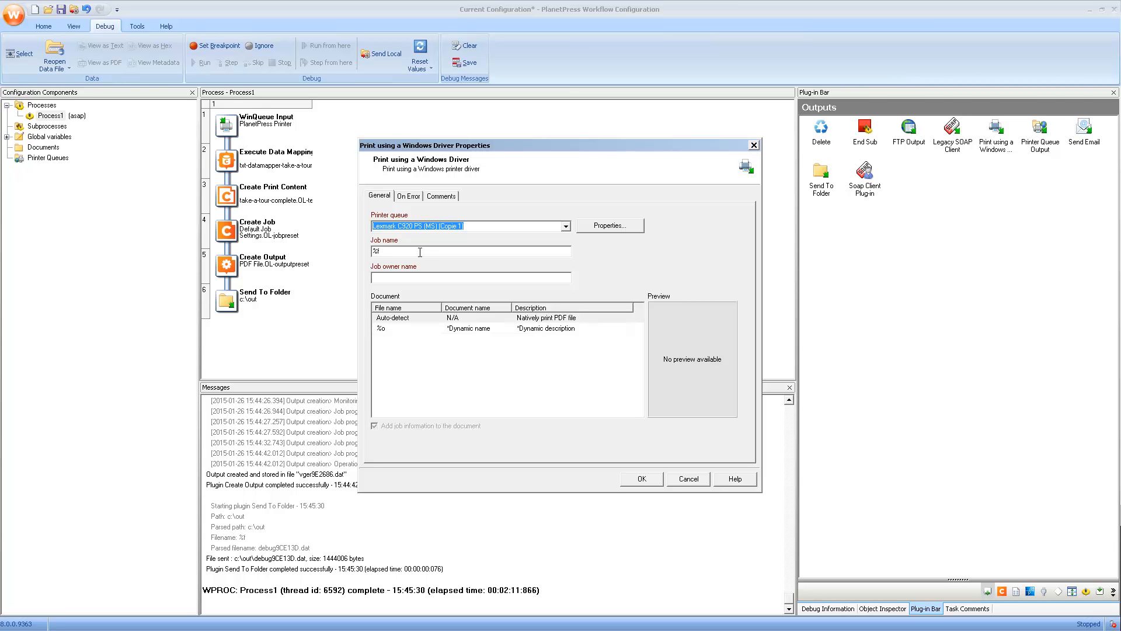
left_click(401, 253)
left_click(391, 276)
type("Joe")
left_click(641, 479)
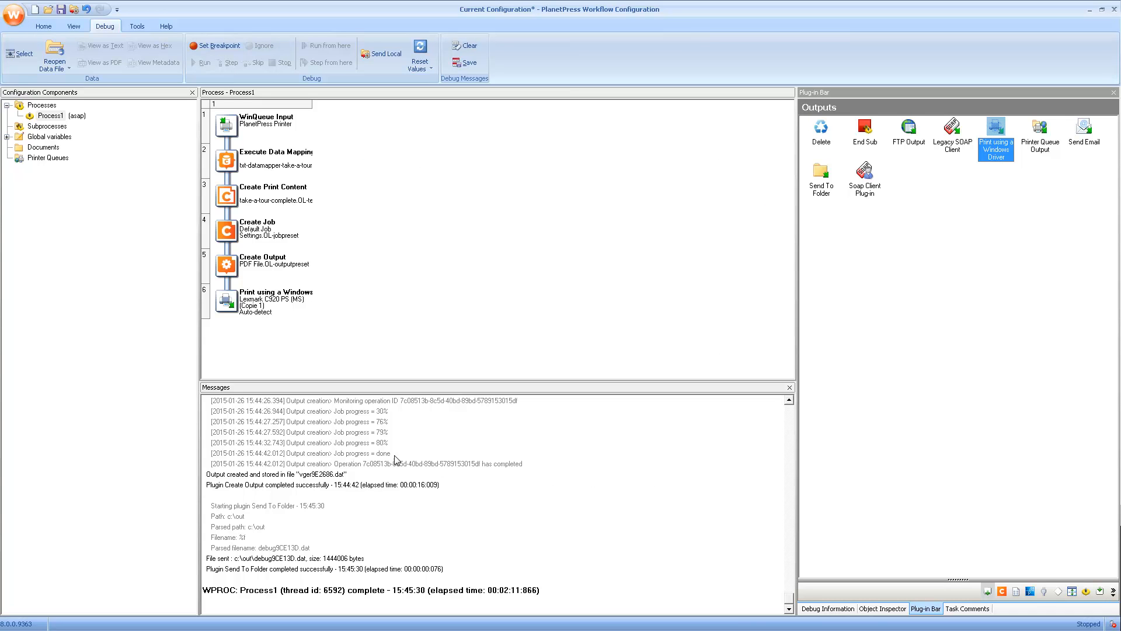
Step: Load Txt_Data_Source.txt as debug sample data and accept the emulation change
left_click(18, 60)
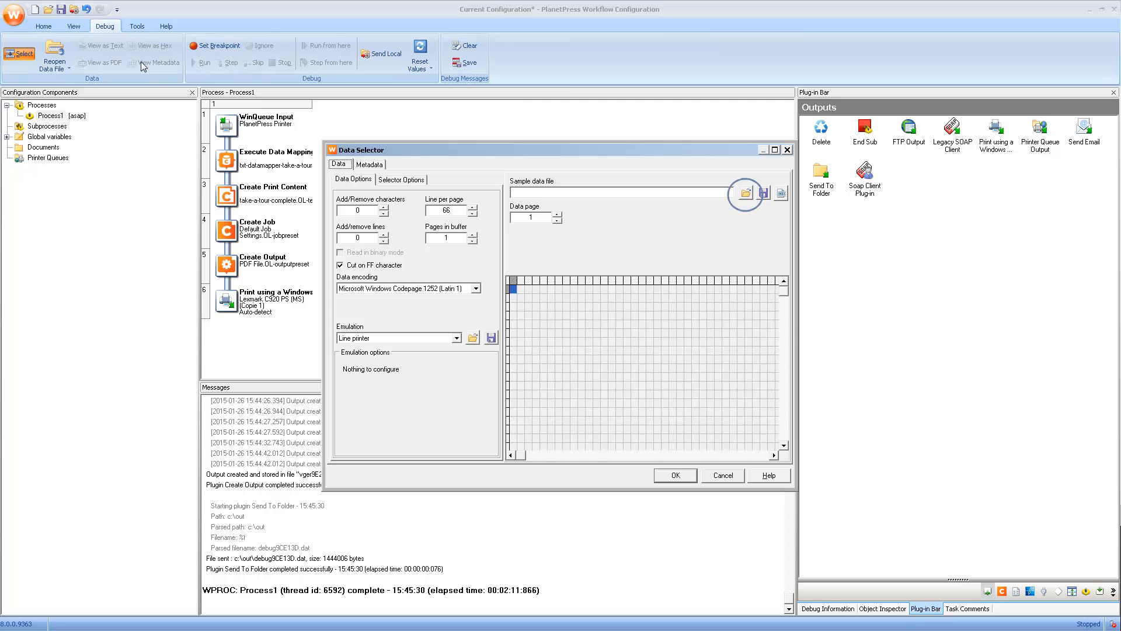
left_click(746, 193)
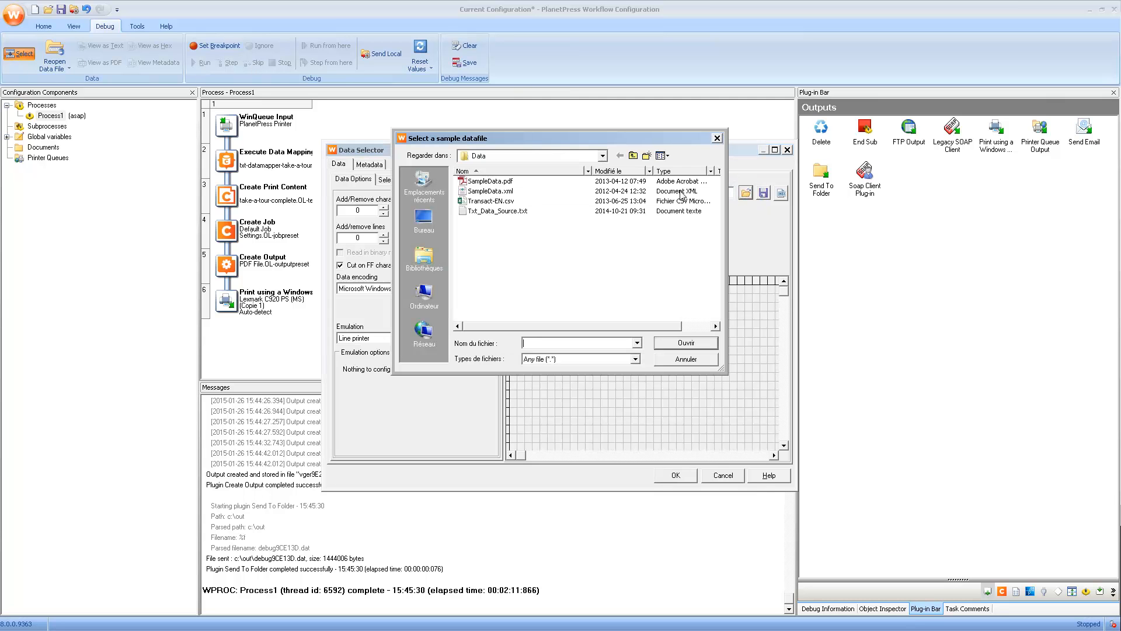
double_click(497, 211)
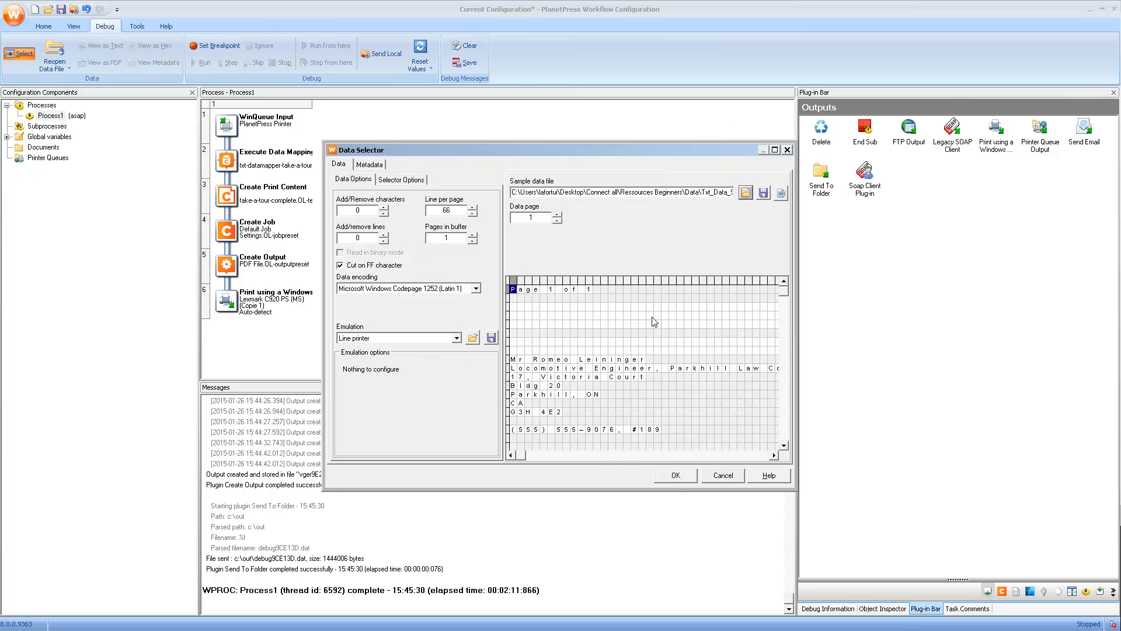
left_click(678, 479)
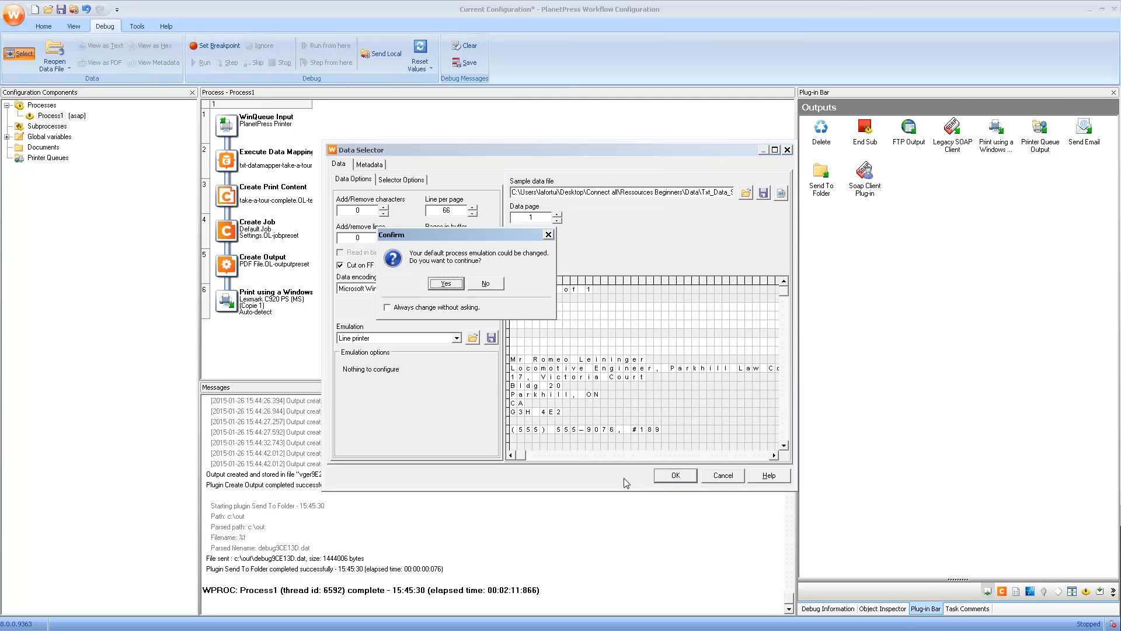
left_click(445, 285)
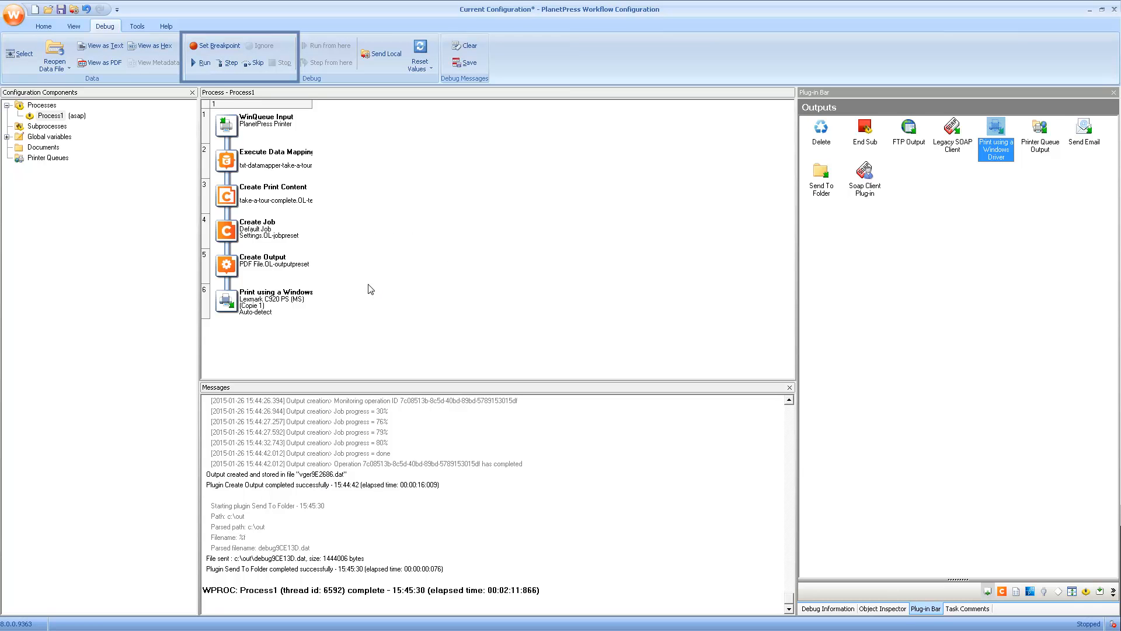
Step: Step through data mapping and Create Output until the debugger reaches Print using a Windows Driver
left_click(226, 63)
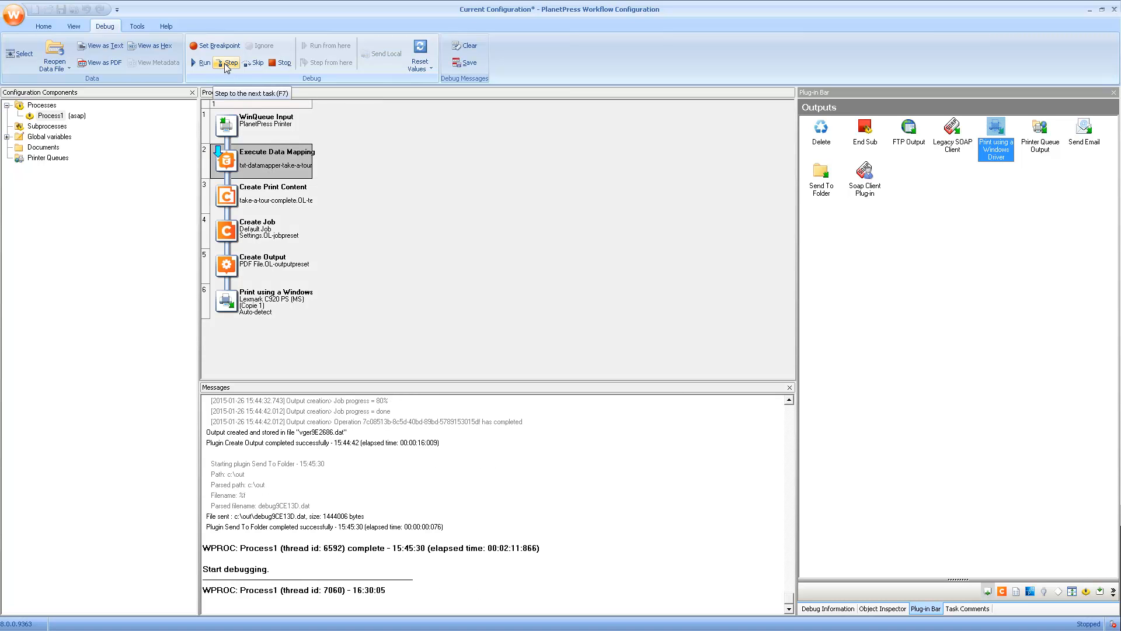
left_click(227, 63)
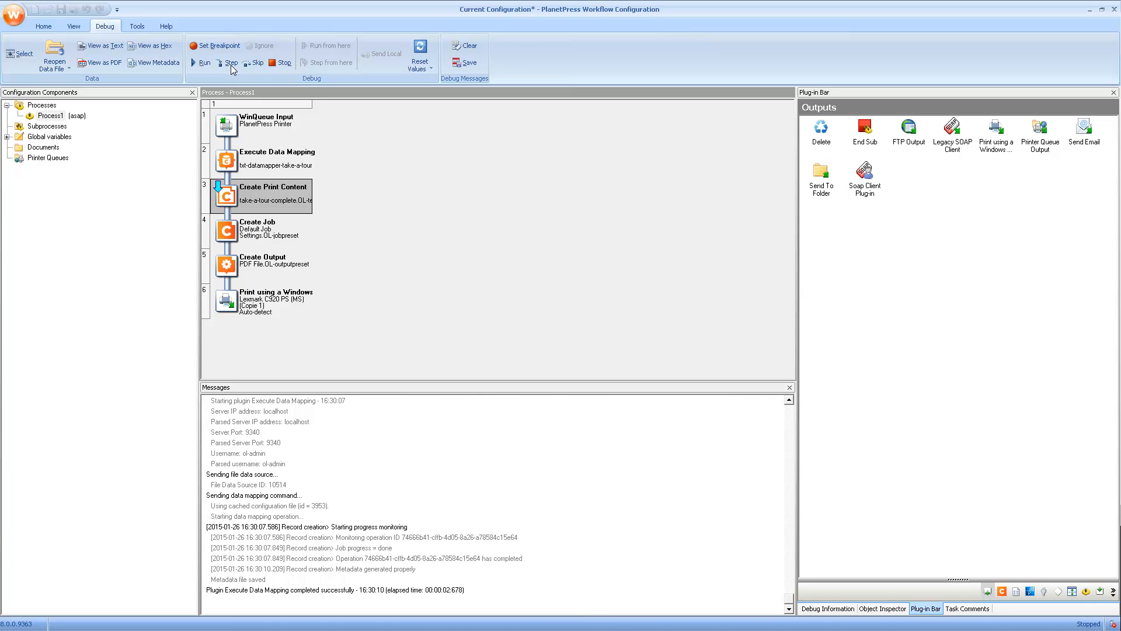
left_click(231, 64)
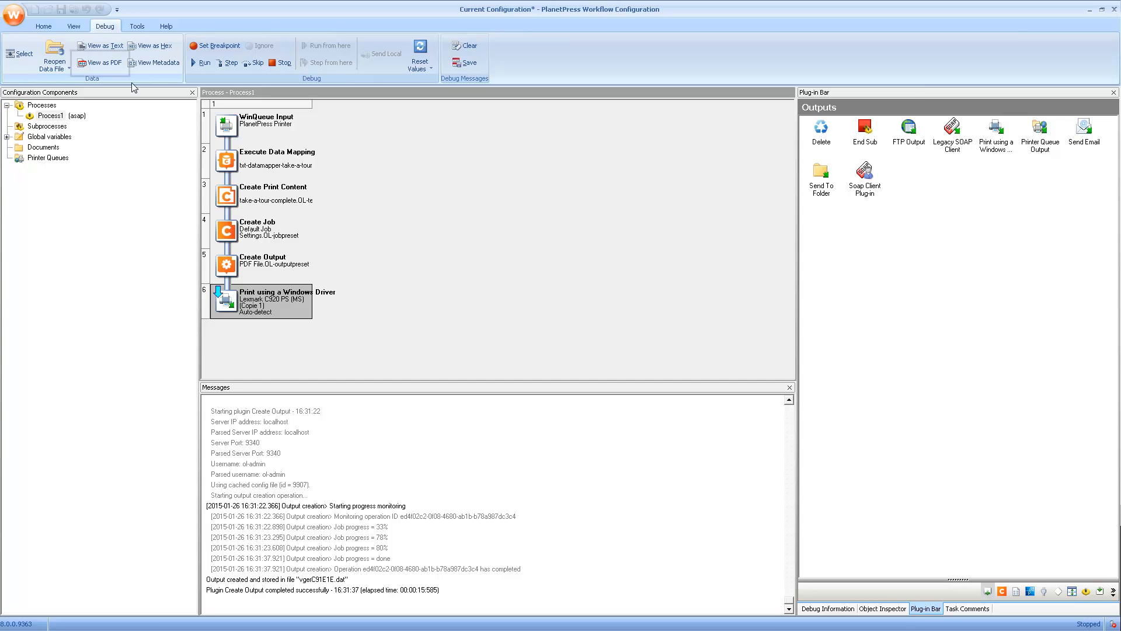
Step: Preview the debug output as a PDF, page through the invoices, close it, and stop debugging
left_click(103, 64)
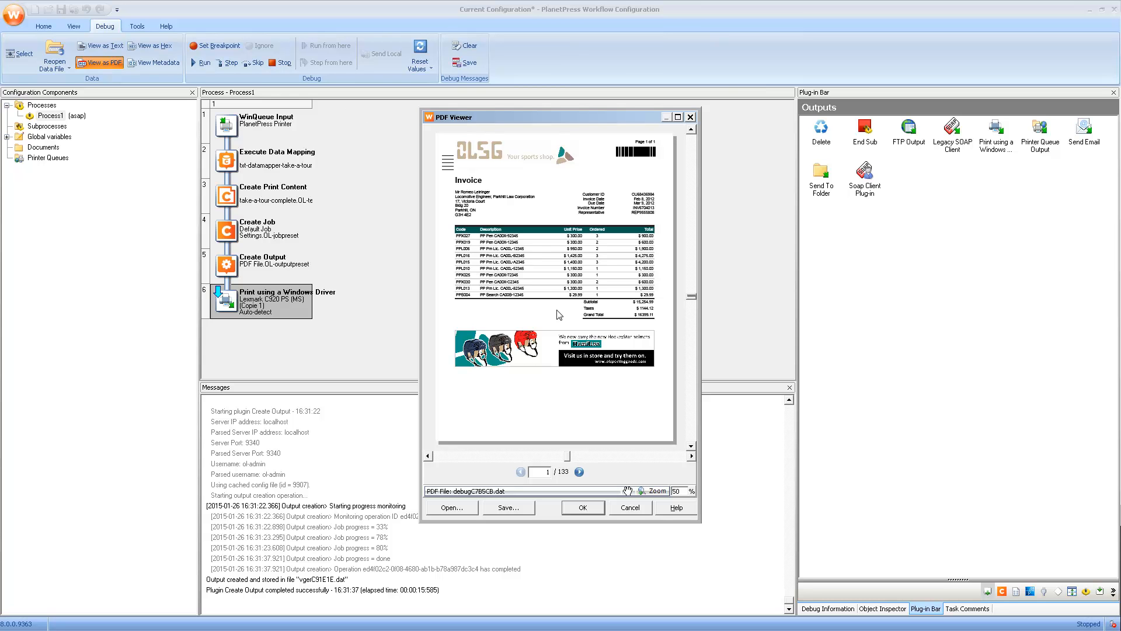
left_click(579, 472)
left_click(579, 472)
left_click(579, 472)
left_click(580, 472)
left_click(579, 472)
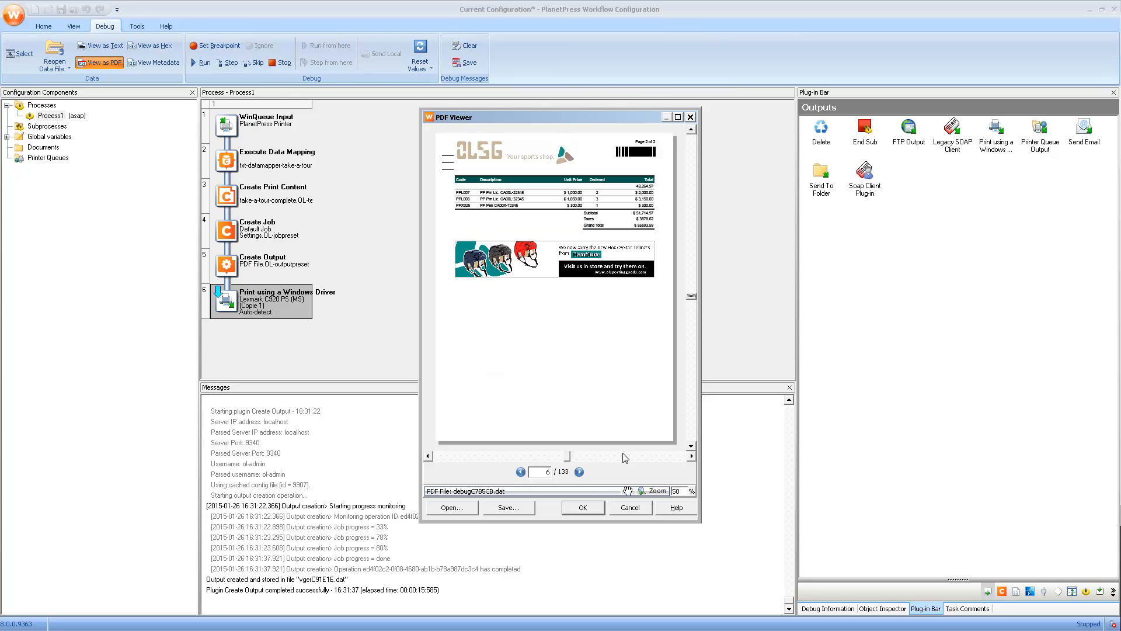
left_click(691, 117)
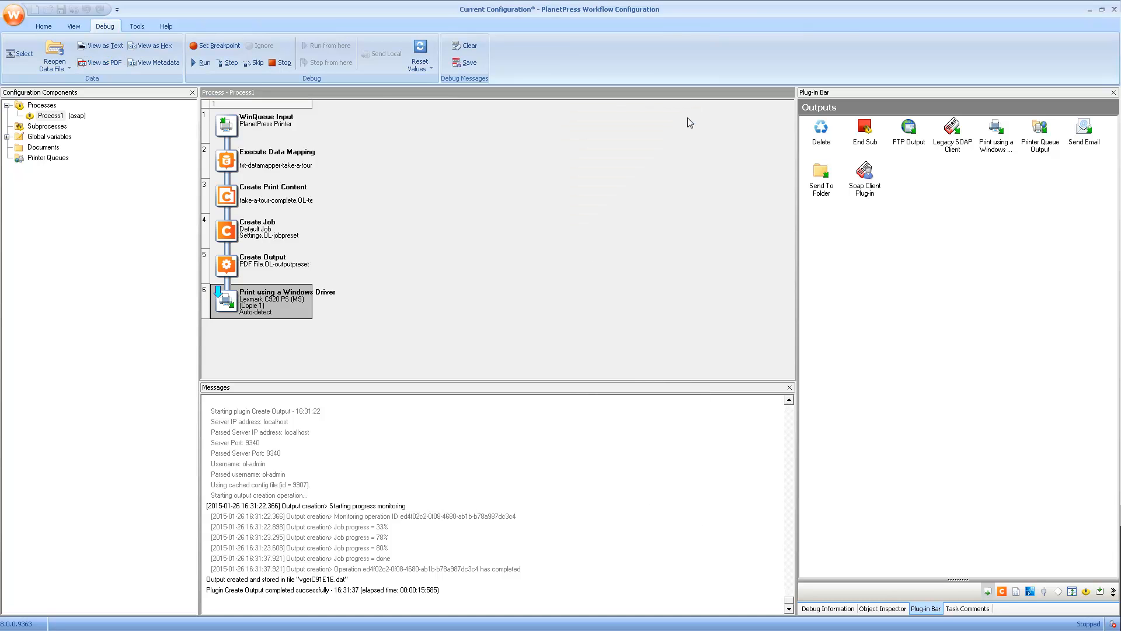
left_click(286, 63)
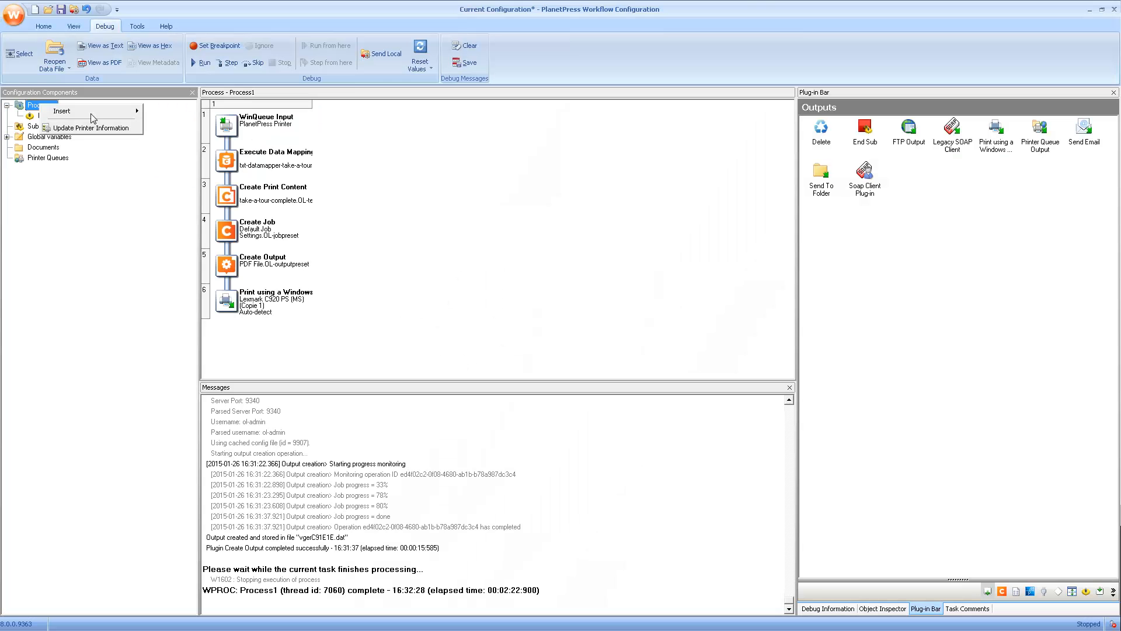
Step: Insert Process2 and paste Process1's WinQueue Input properties over its Folder Capture input
mouse_move(90, 113)
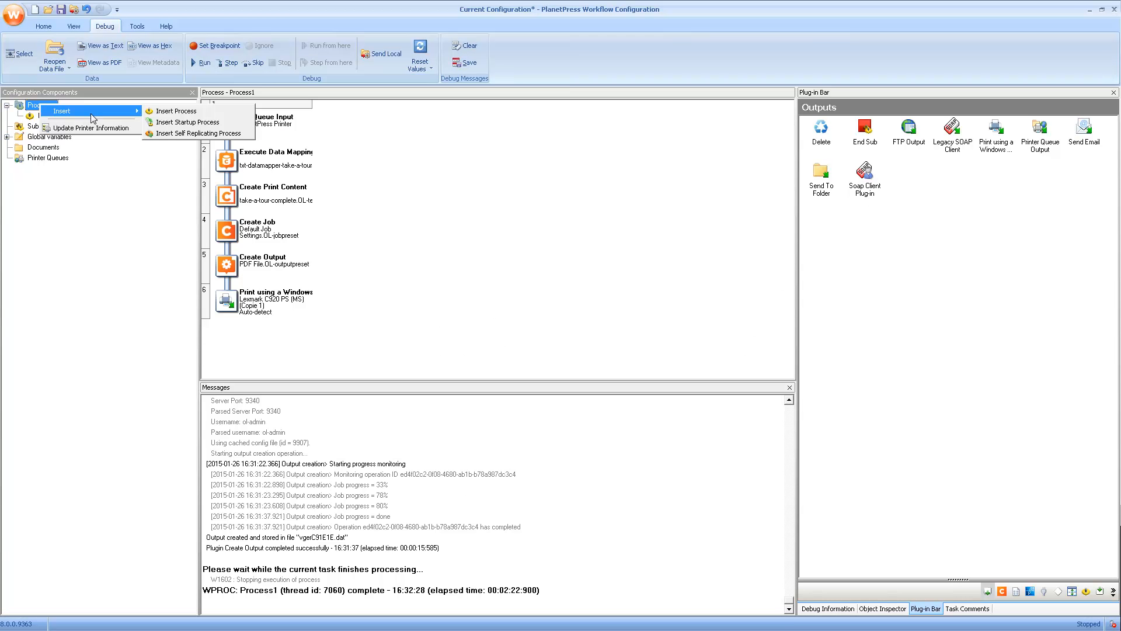
left_click(161, 112)
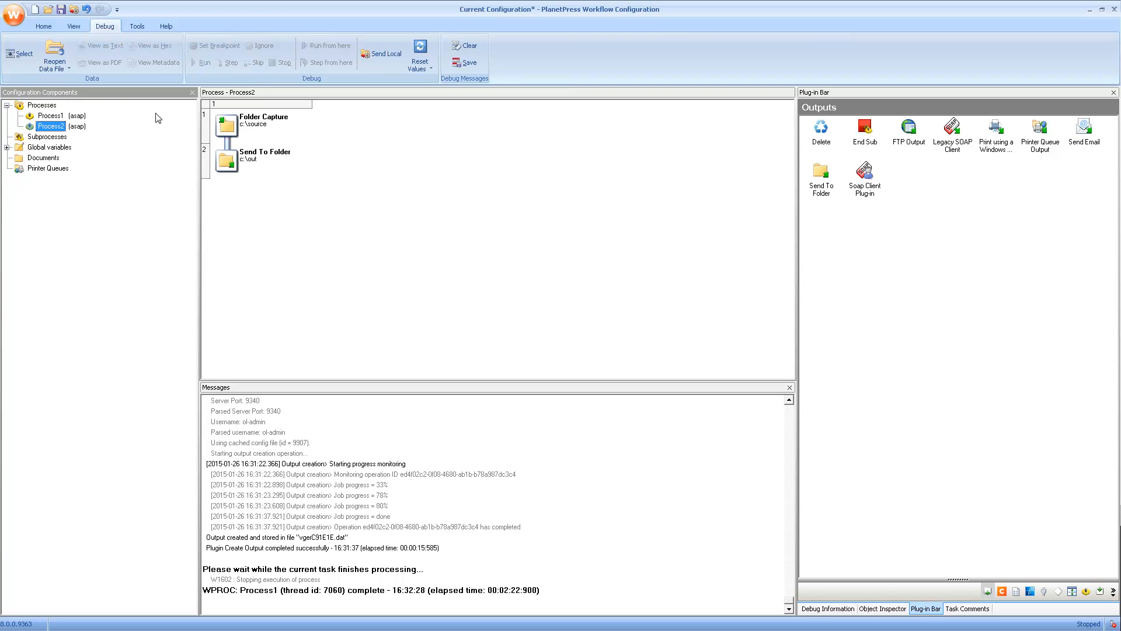
left_click(61, 116)
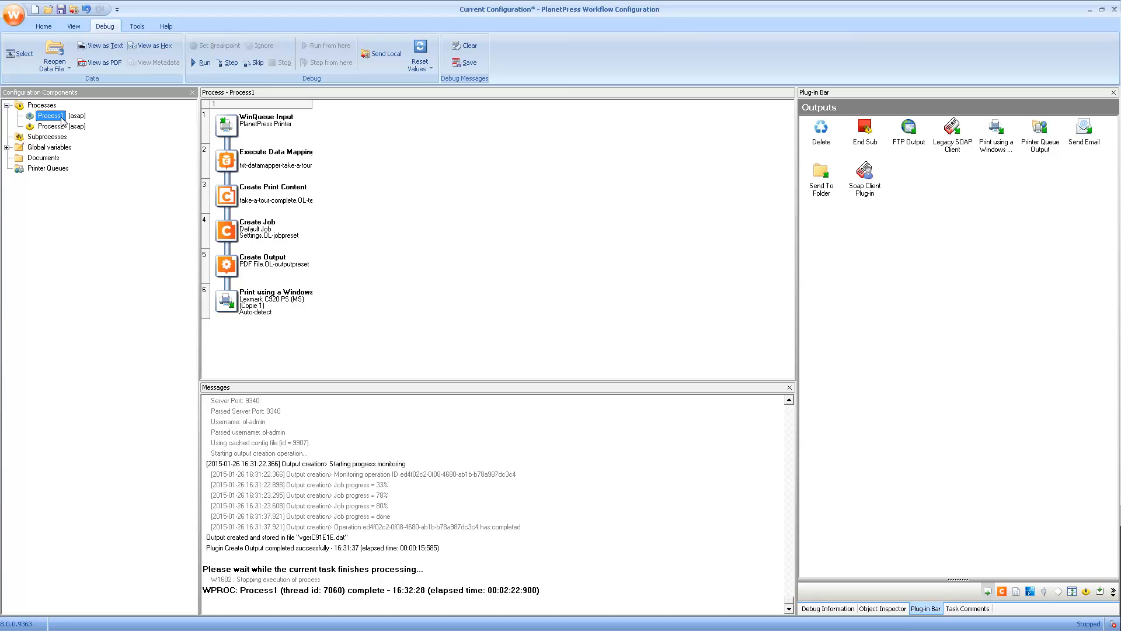
right_click(244, 126)
left_click(264, 157)
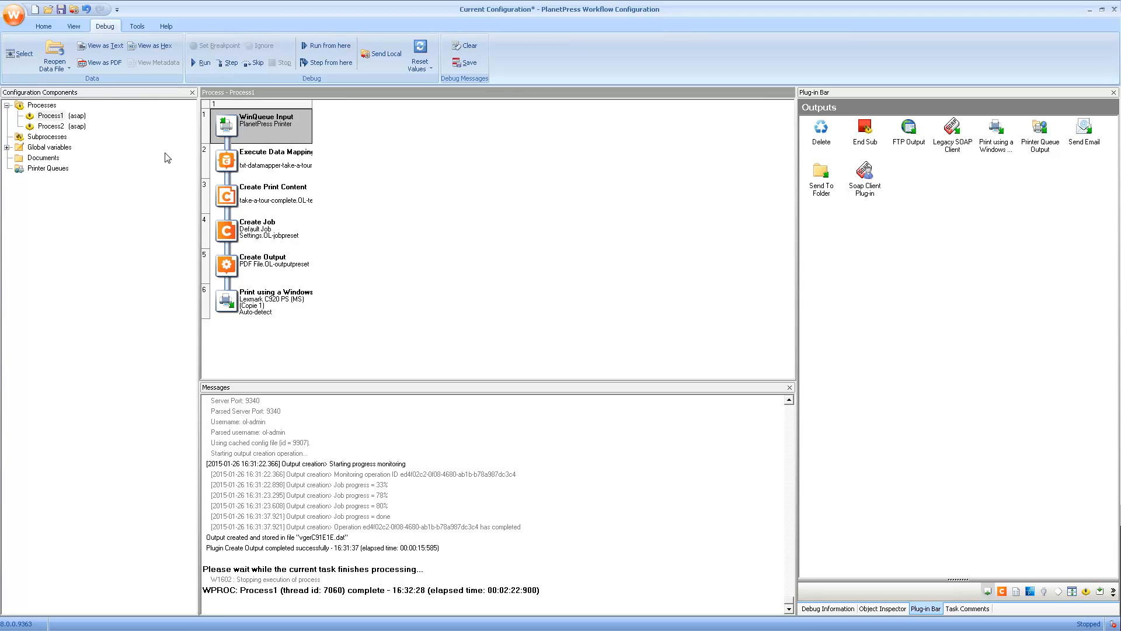
left_click(62, 126)
right_click(250, 133)
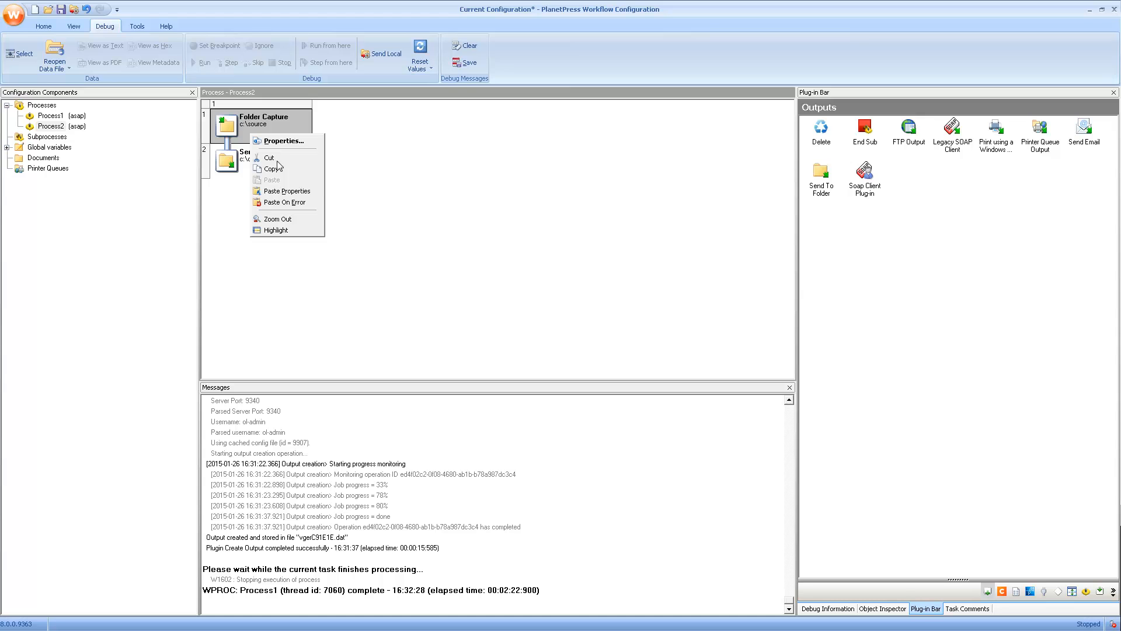
left_click(282, 191)
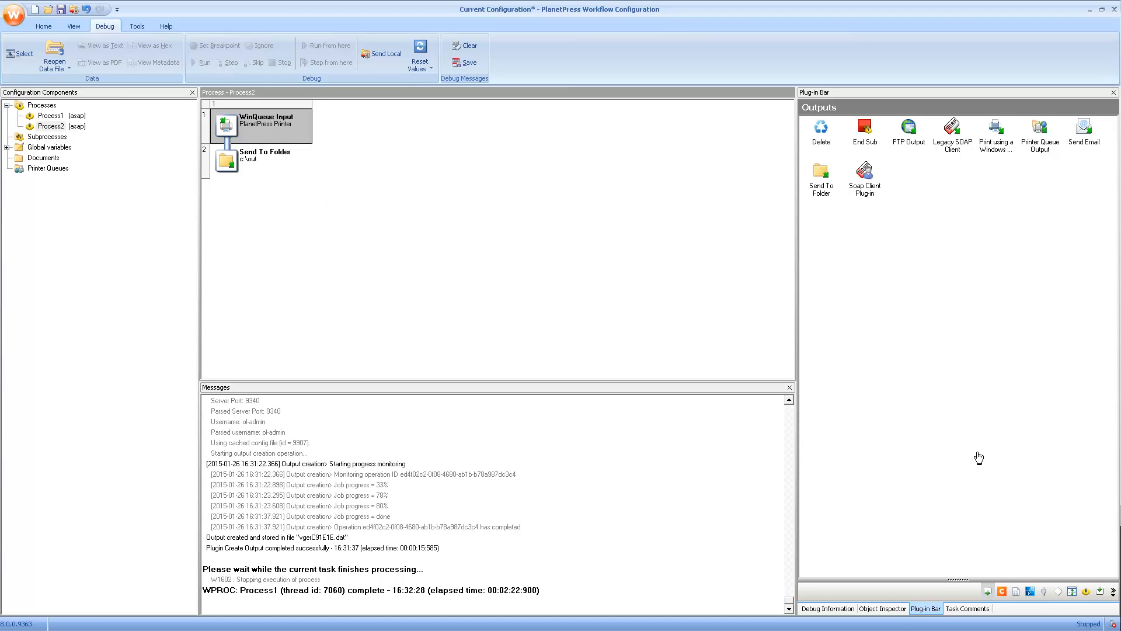
left_click(1002, 591)
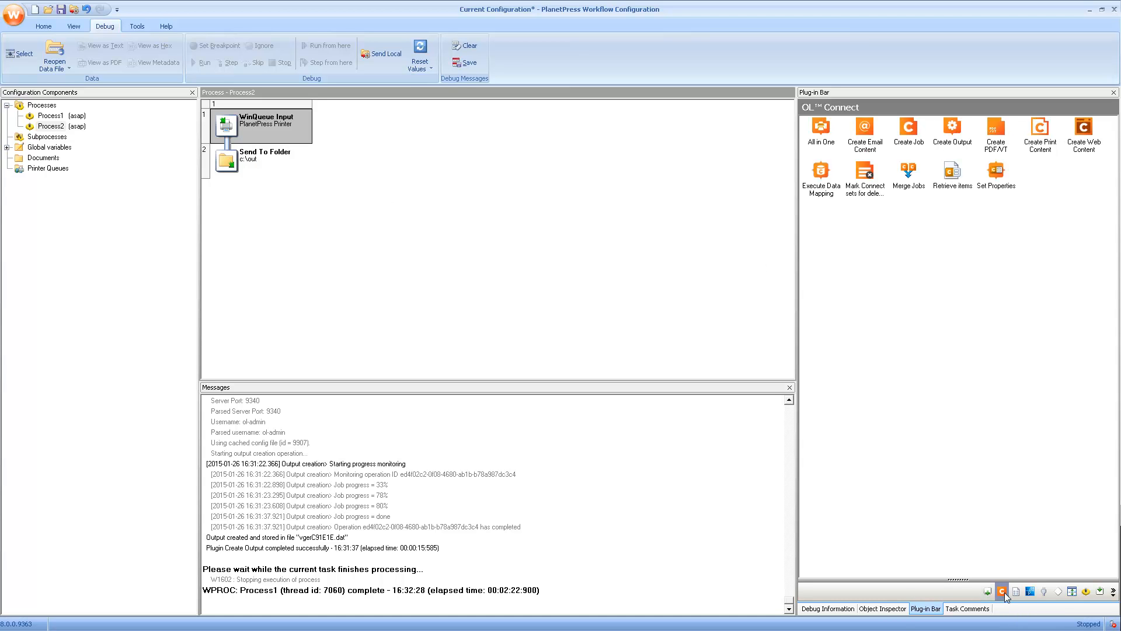
Step: Add an All in One step using txt-datamapper-take-a-tour, take-a-tour-complete template and PDF File preset
left_click_drag(821, 129, 232, 148)
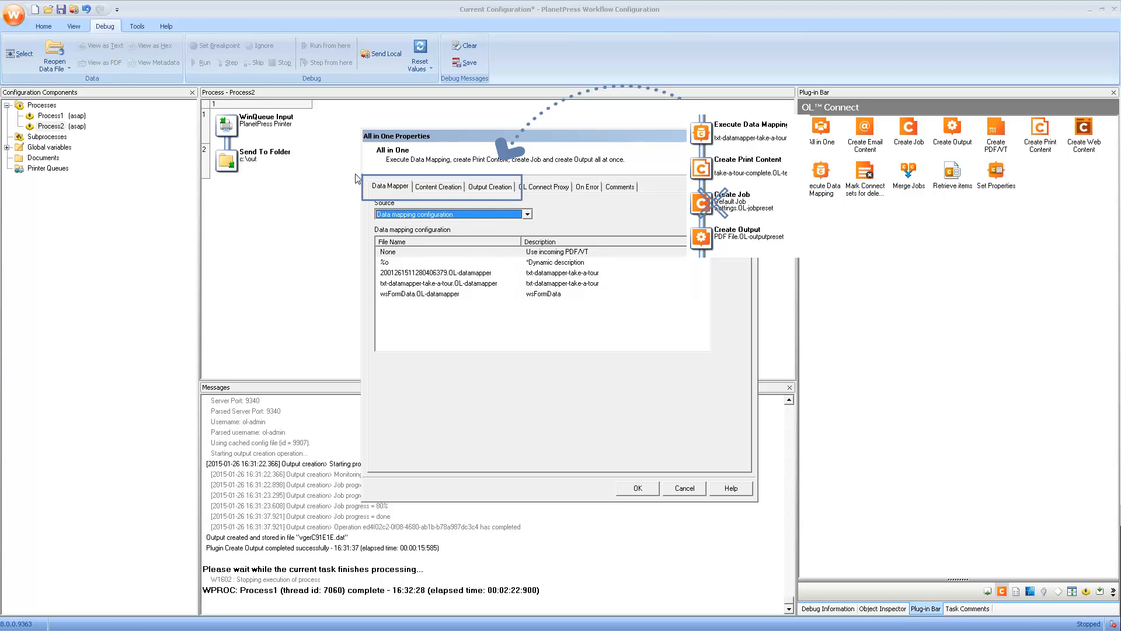
left_click(405, 283)
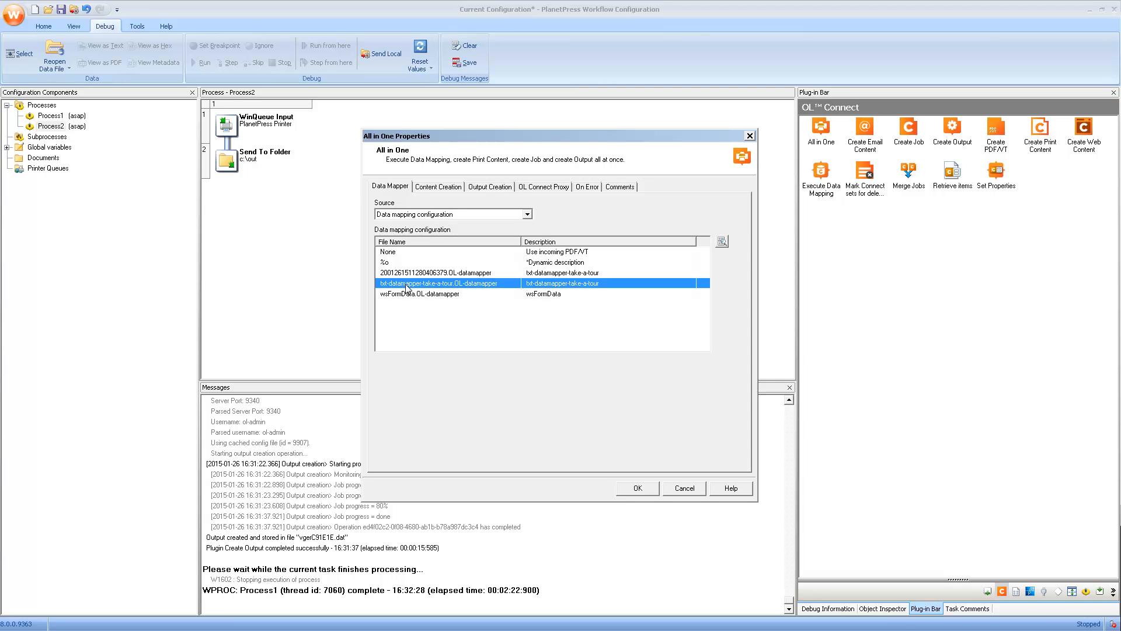
left_click(430, 188)
left_click(422, 247)
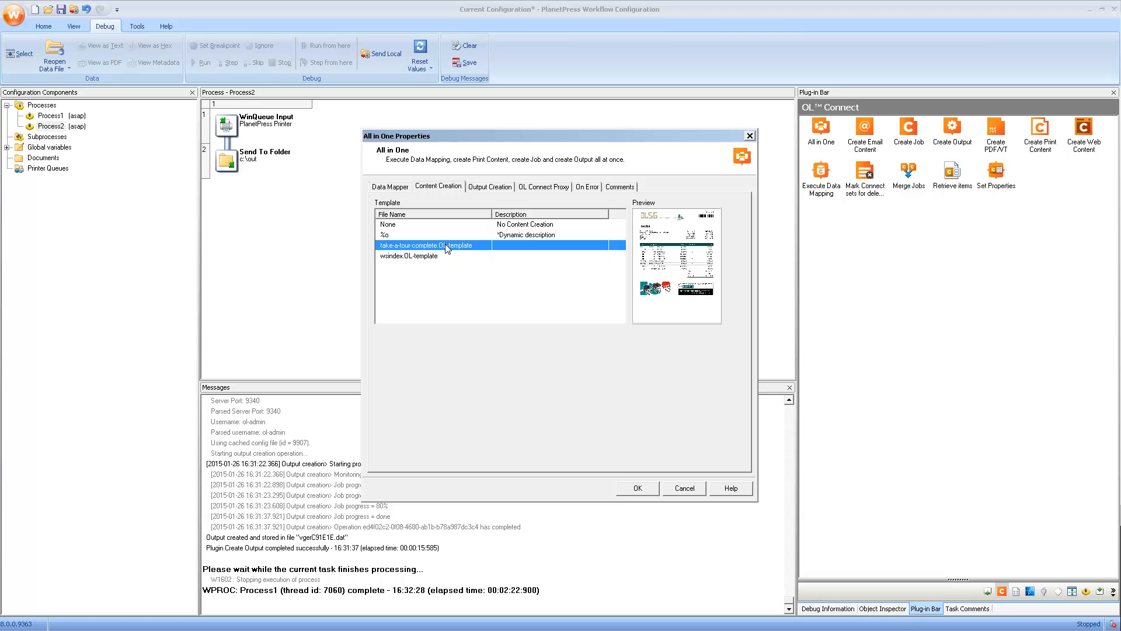
left_click(484, 187)
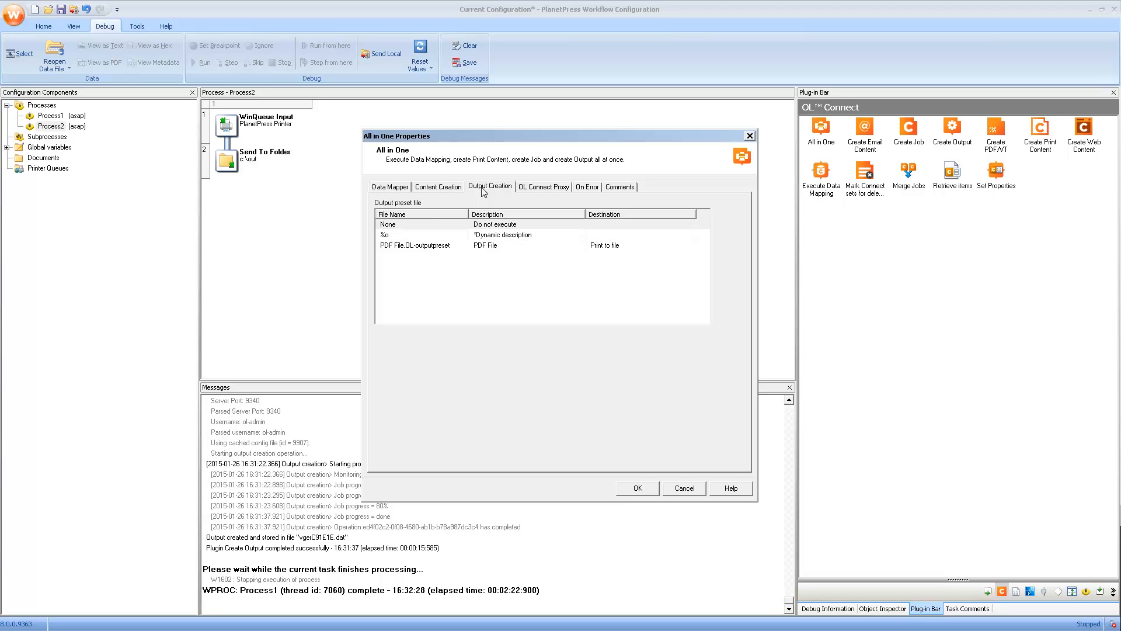
left_click(423, 247)
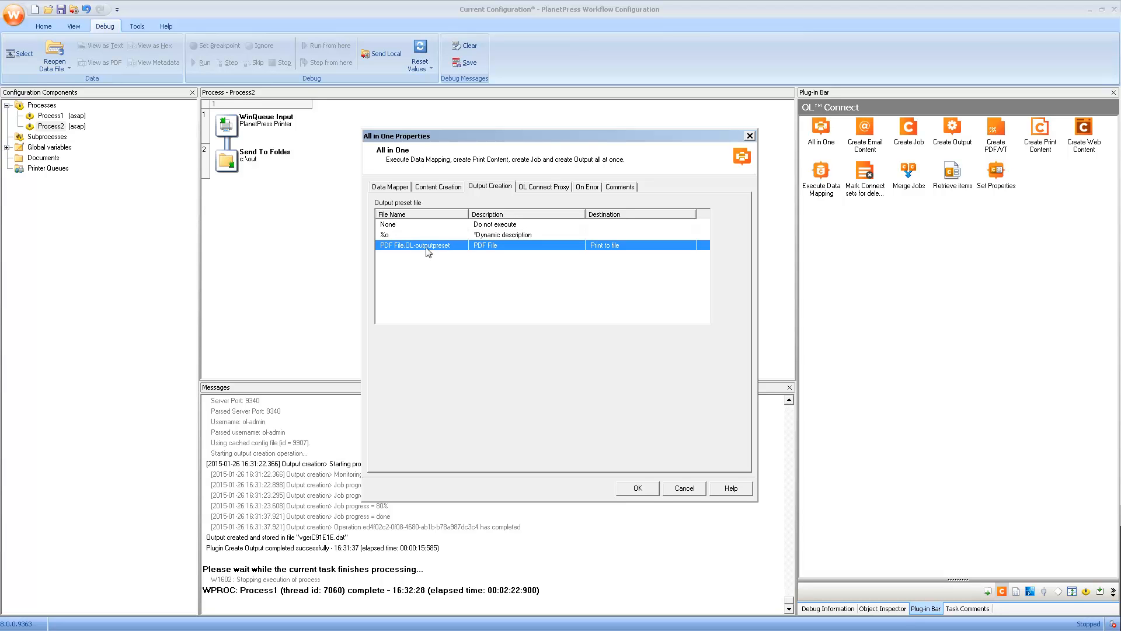
Step: Enter the OL Connect proxy username ol-admin and password, then confirm the All in One settings
left_click(531, 188)
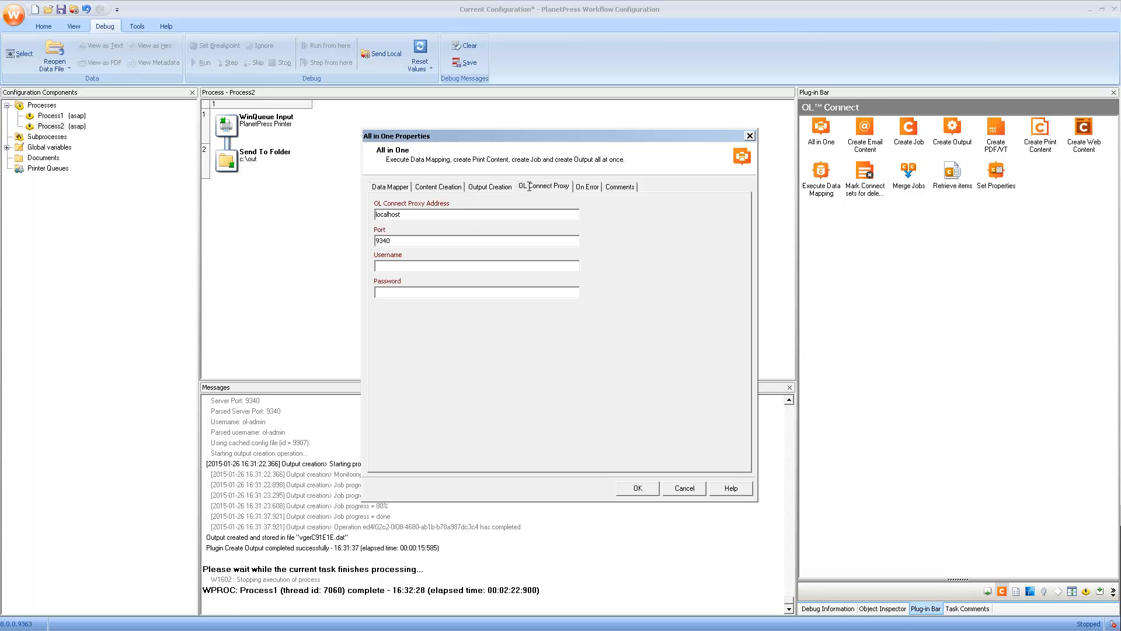
left_click(412, 264)
type("ol-admin")
key("Tab")
type("***ret")
left_click(474, 187)
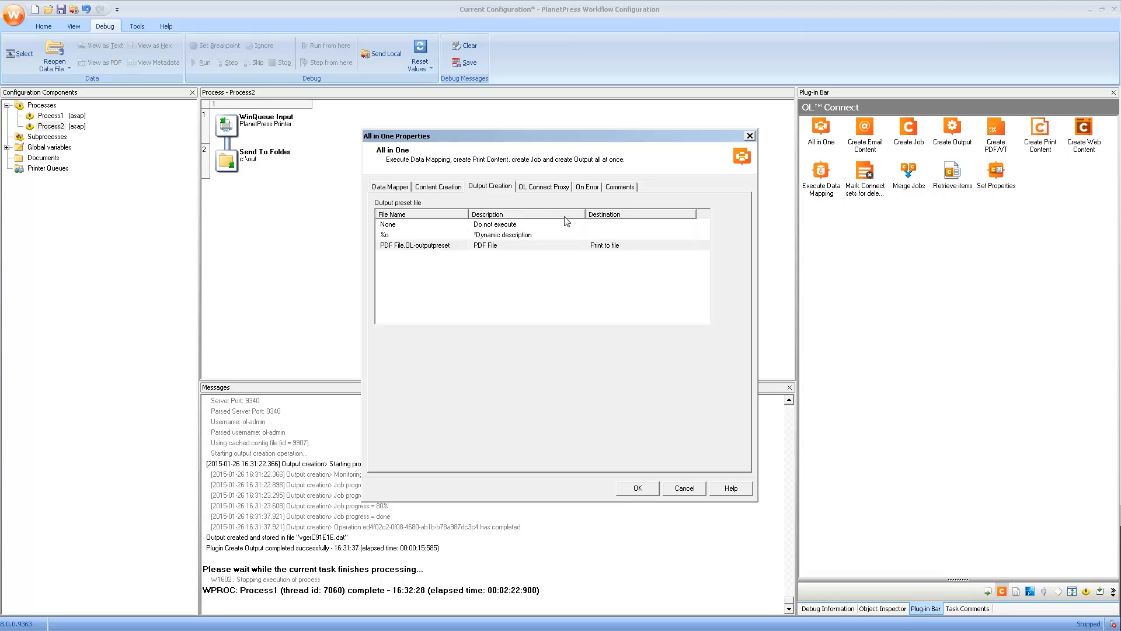
left_click(639, 488)
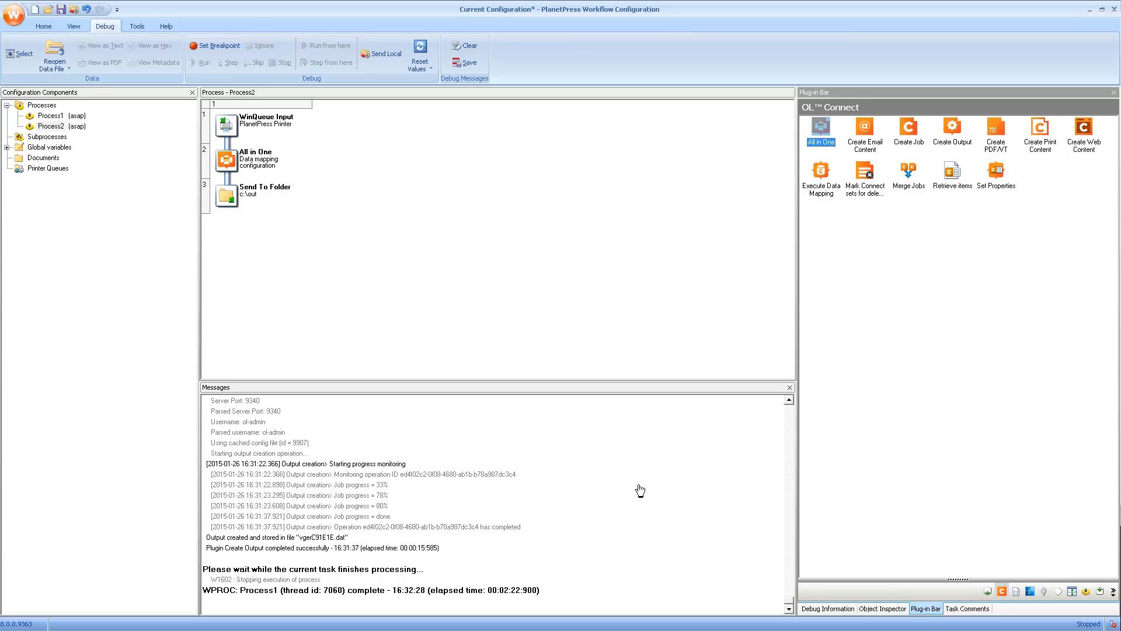
Step: Replace Send To Folder with a Delete step that removes the job permanently
left_click(987, 592)
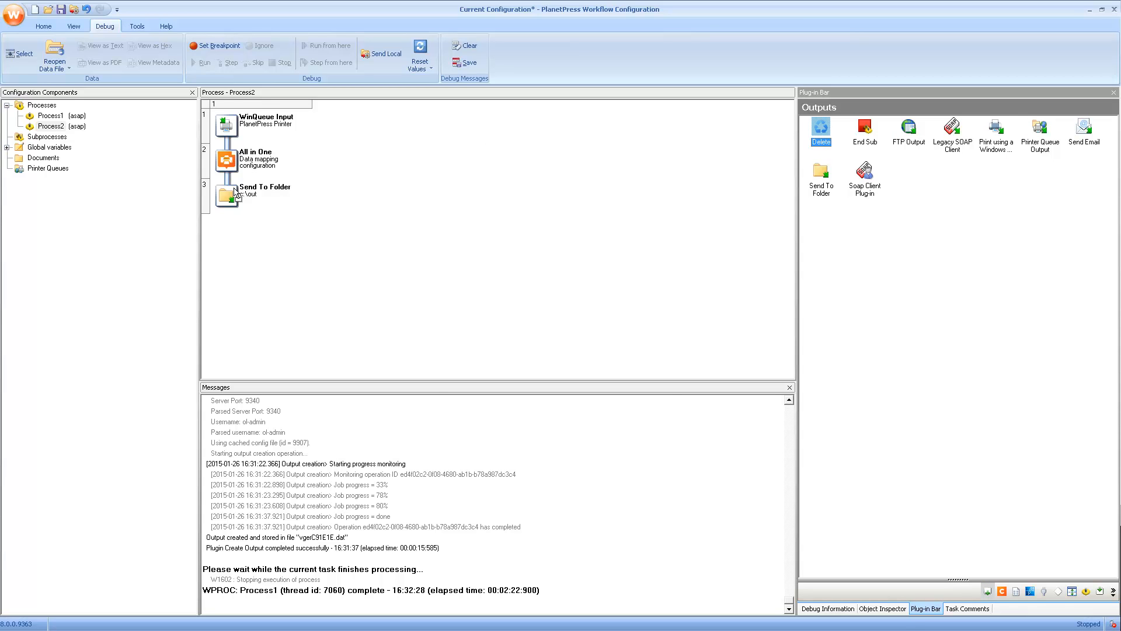
left_click_drag(235, 191, 232, 192)
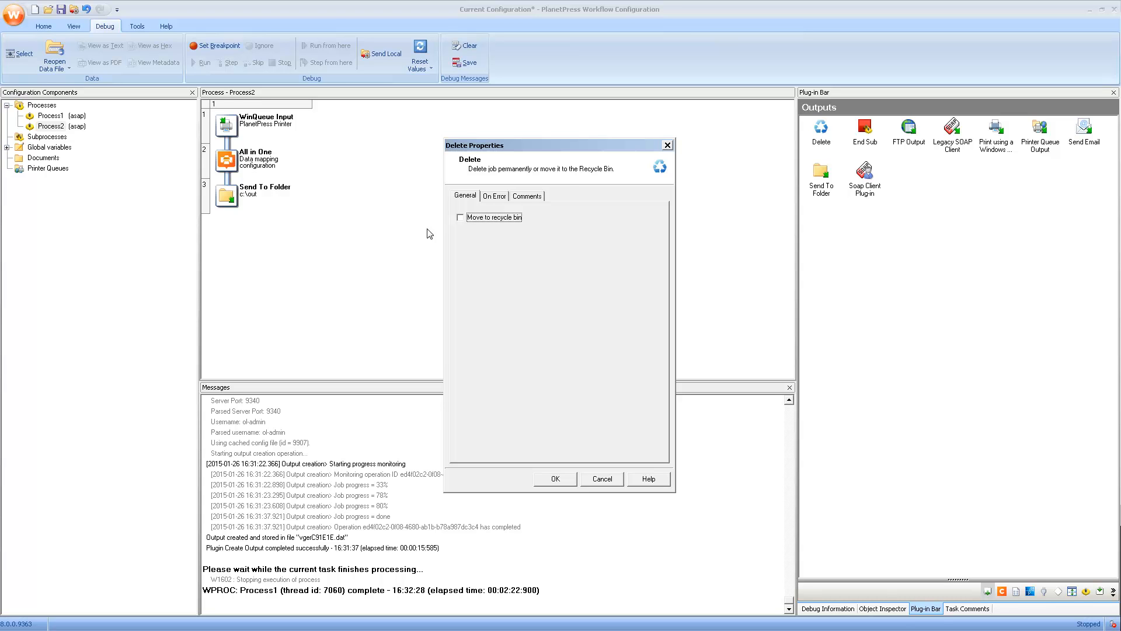
left_click(555, 478)
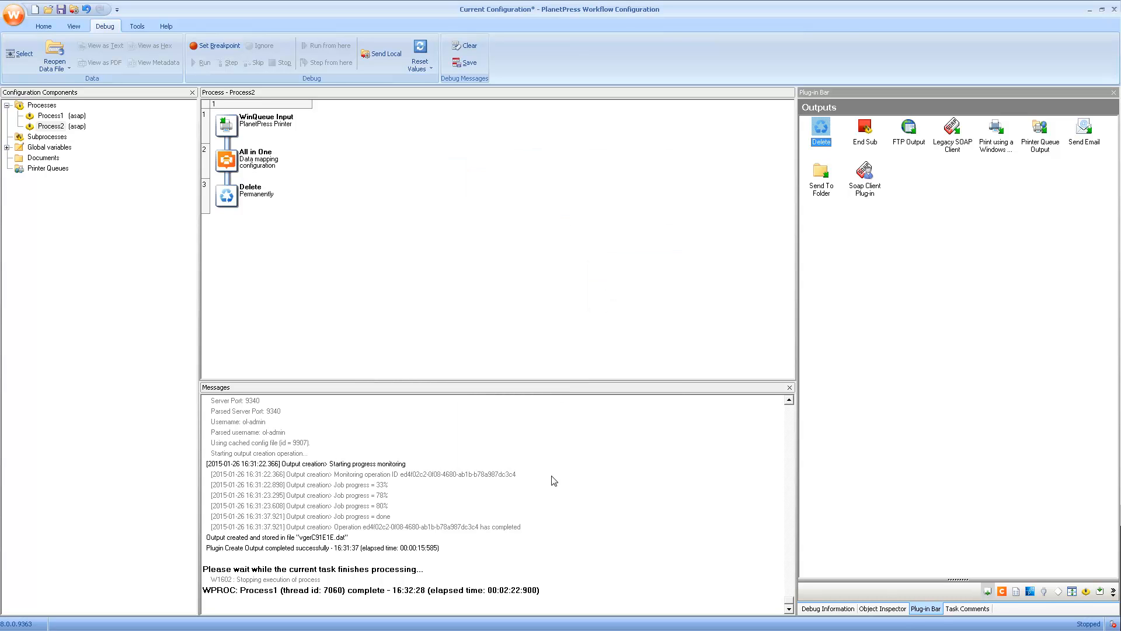